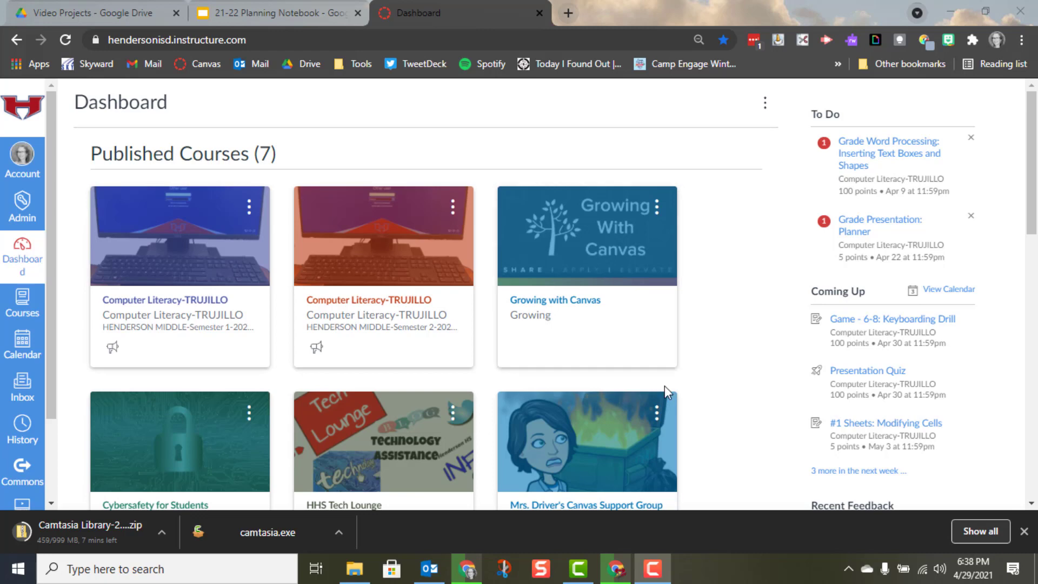
# Step: Open the unpublished 2021-22 Master Course and display its list of quizzes
pyautogui.scroll(-9, 664, 385)
pyautogui.scroll(-2, 664, 385)
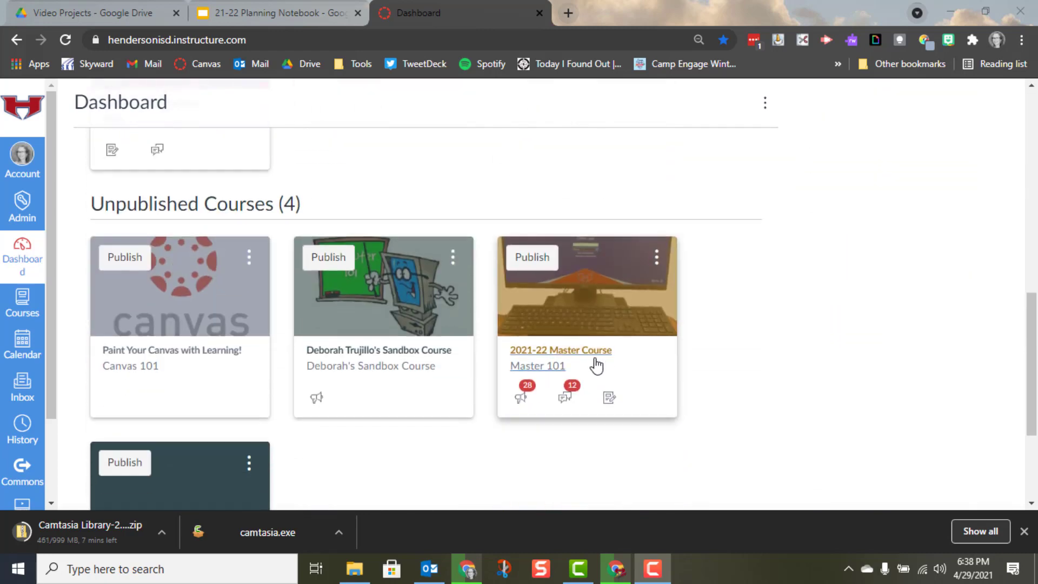
pyautogui.click(588, 355)
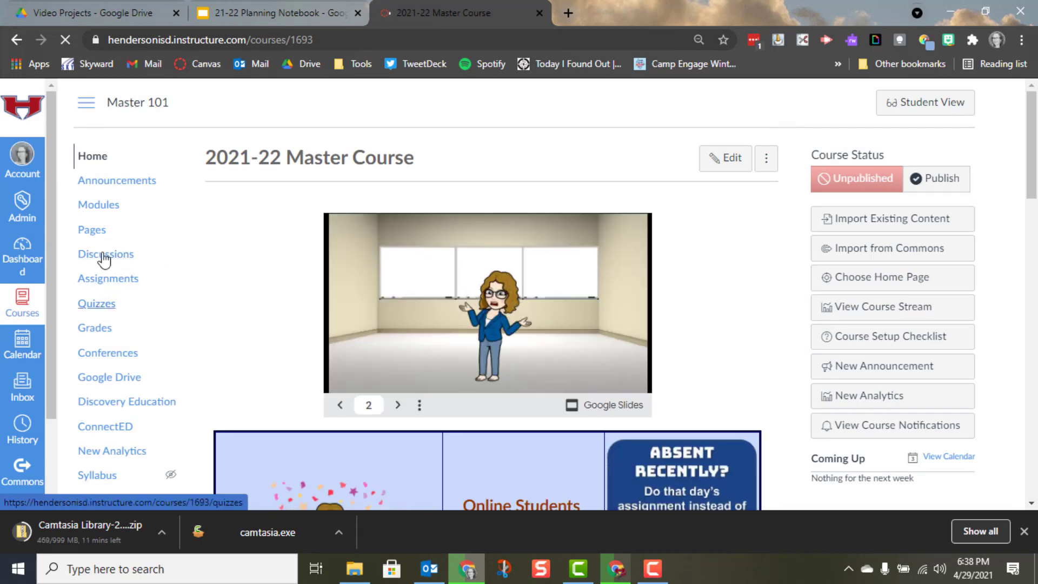
pyautogui.click(103, 308)
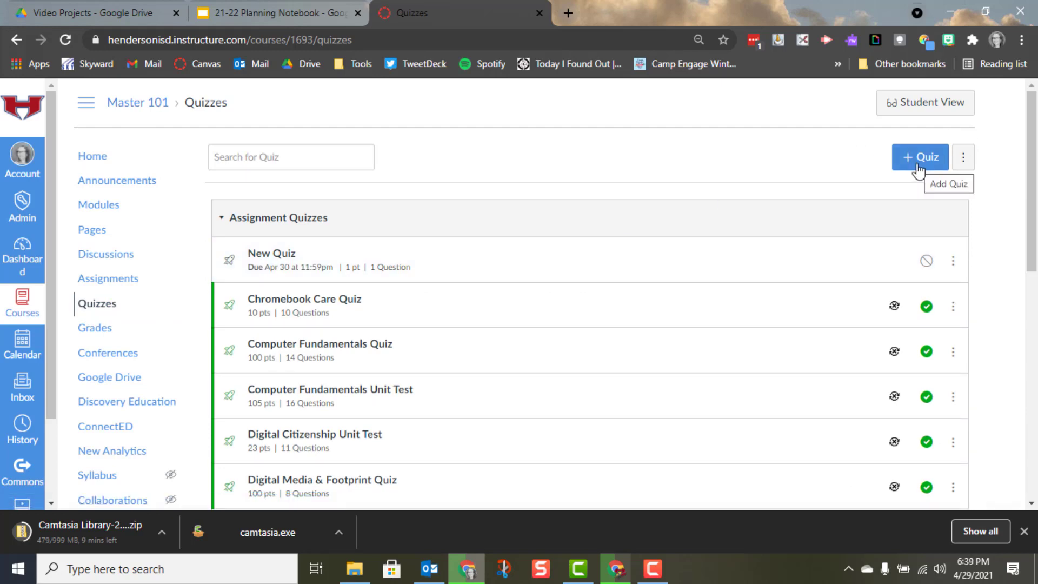
# Step: Go to the course's modules and collapse the Daily Keyboarding module
pyautogui.click(109, 208)
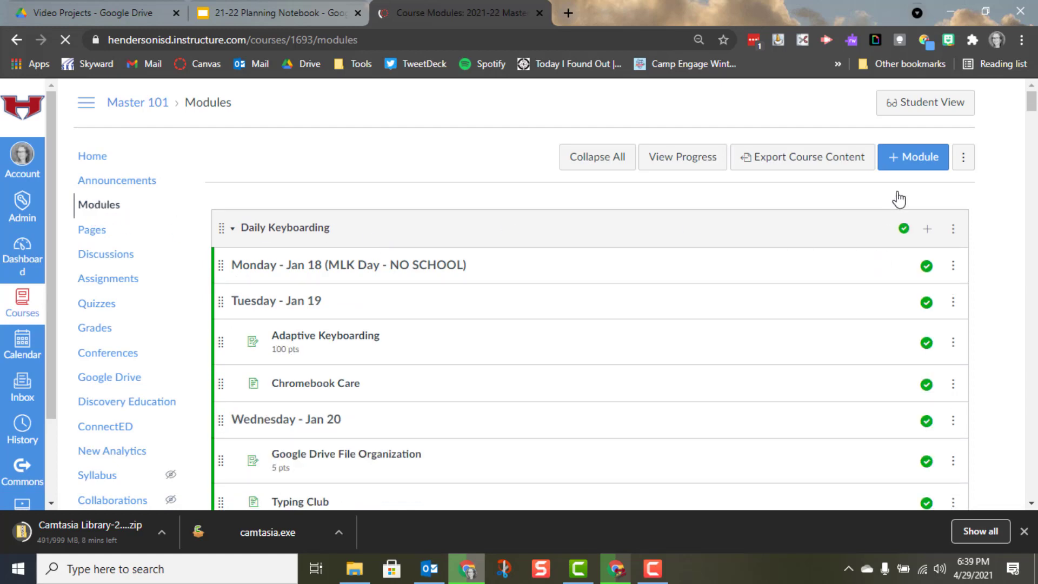
pyautogui.click(234, 232)
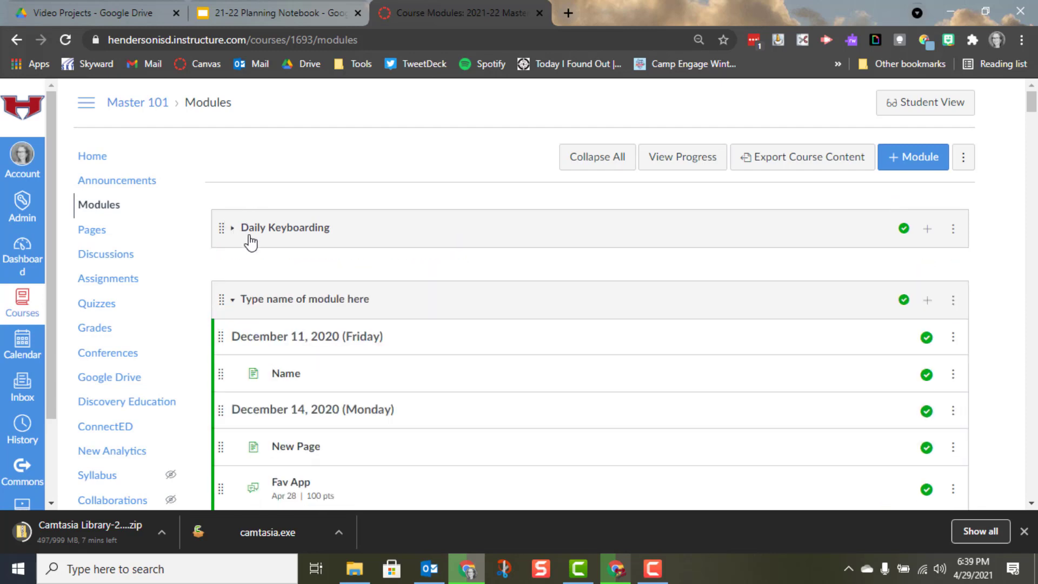
# Step: Start adding a newly created quiz named "A New Quiz" to the "Type name of module here" module
pyautogui.click(927, 302)
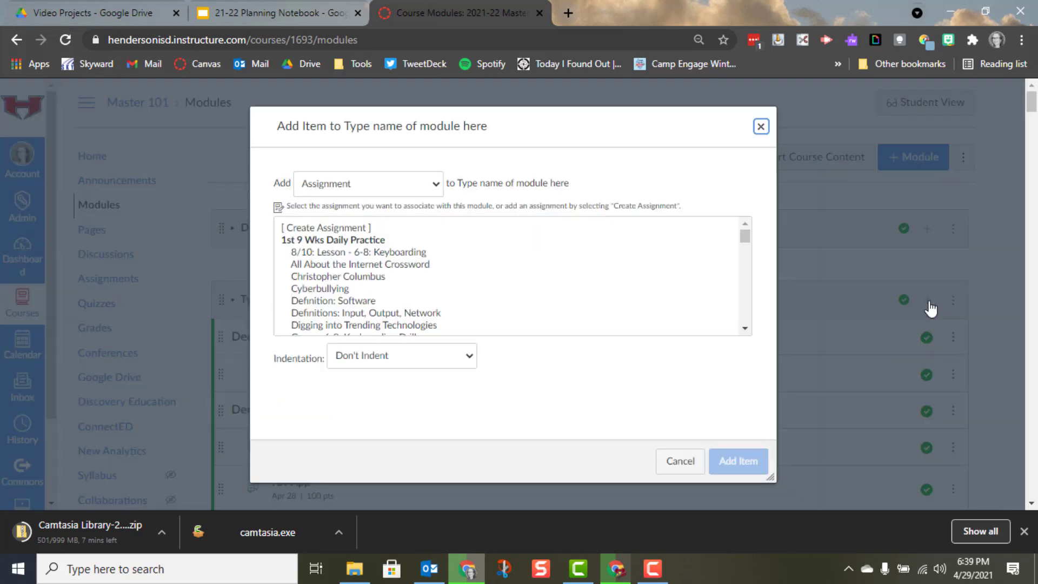
pyautogui.click(385, 188)
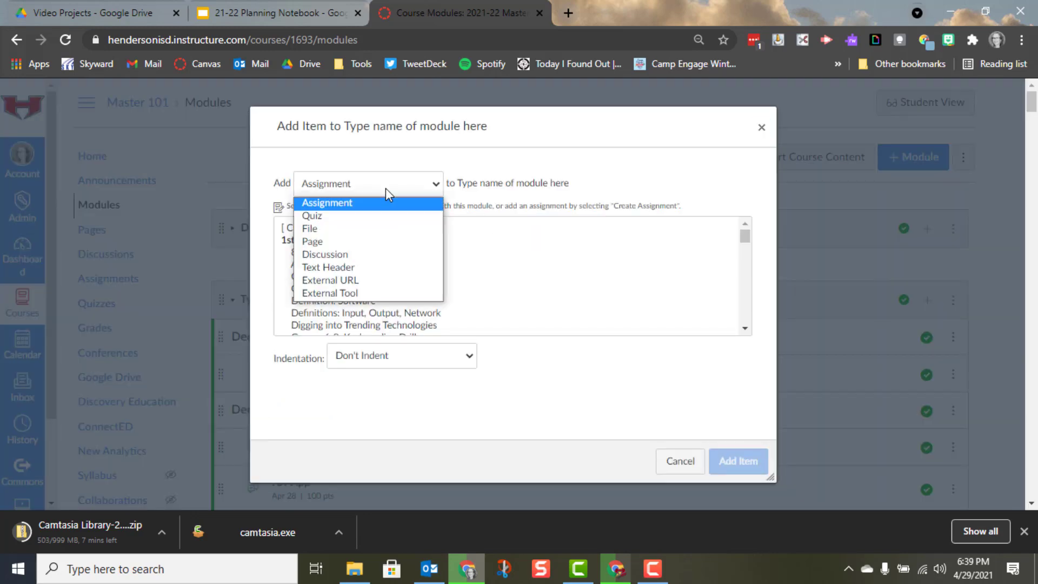
pyautogui.click(349, 217)
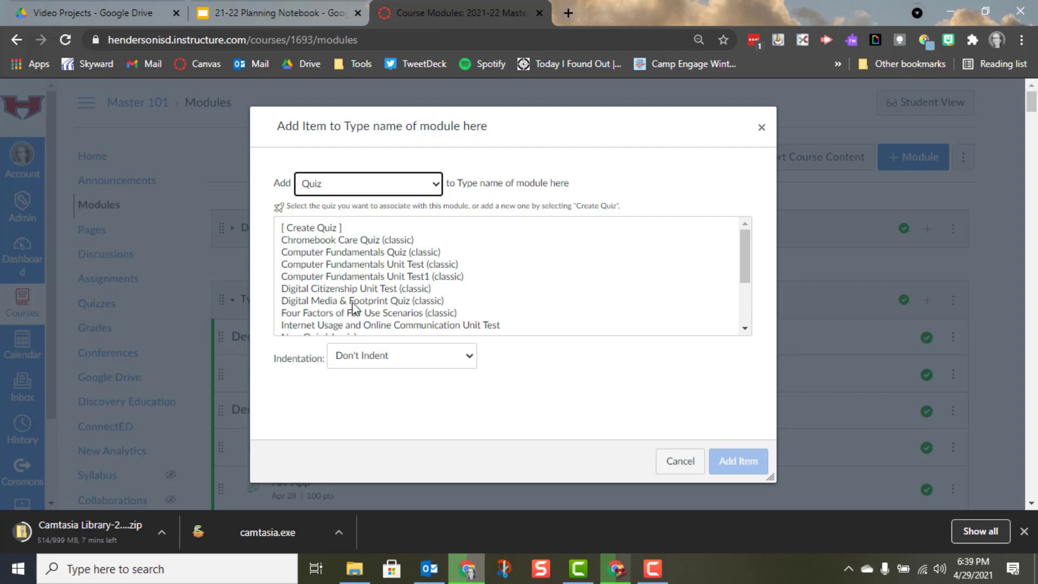
pyautogui.scroll(-3, 348, 317)
pyautogui.scroll(3, 351, 323)
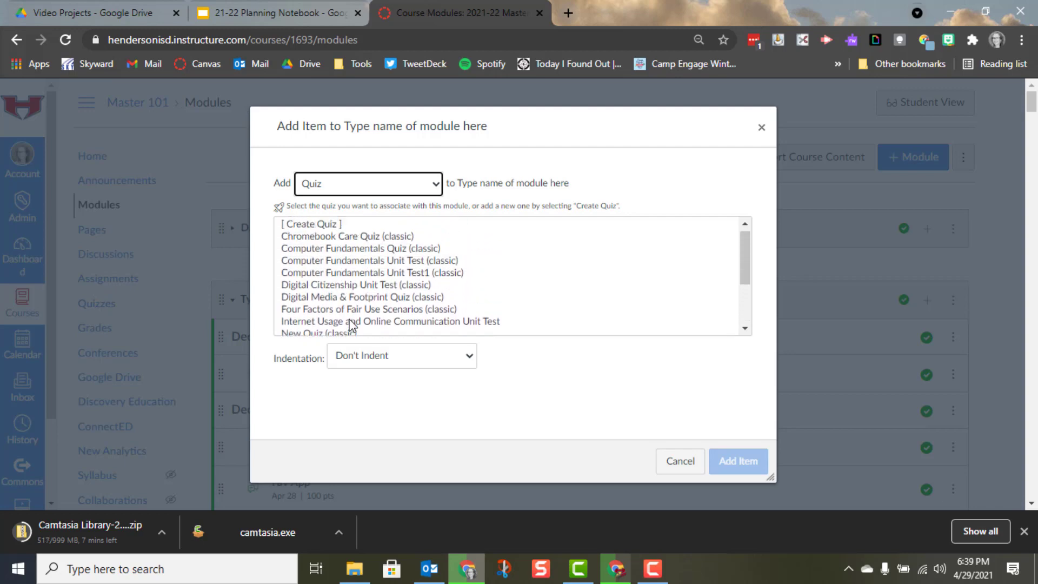
pyautogui.click(308, 226)
pyautogui.click(349, 361)
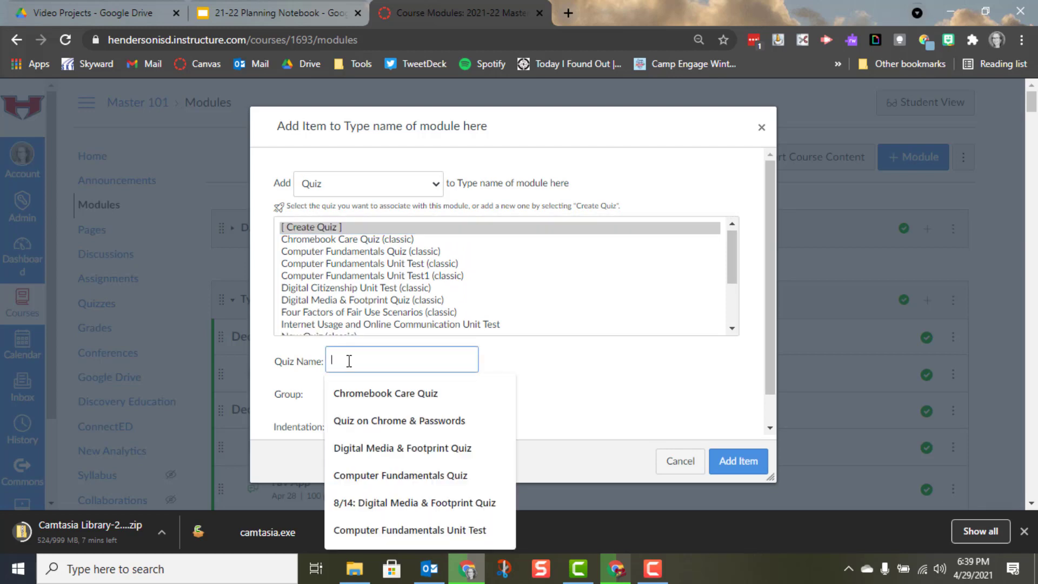
pyautogui.write('A New')
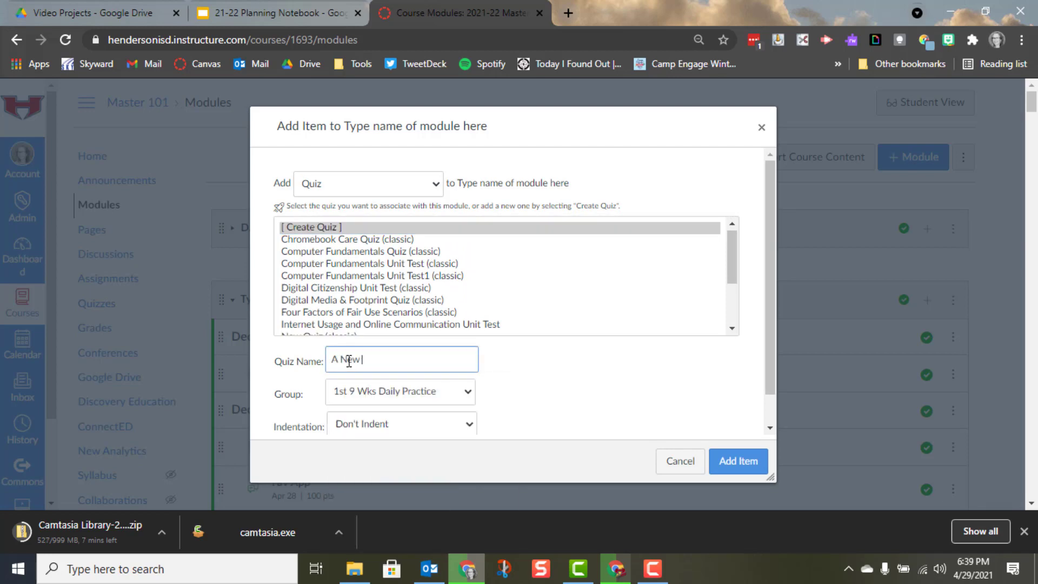
pyautogui.write(' Quiz')
# Step: Assign the new quiz to the Major Grades group, indent it 1 level, and add it to the module
pyautogui.click(381, 398)
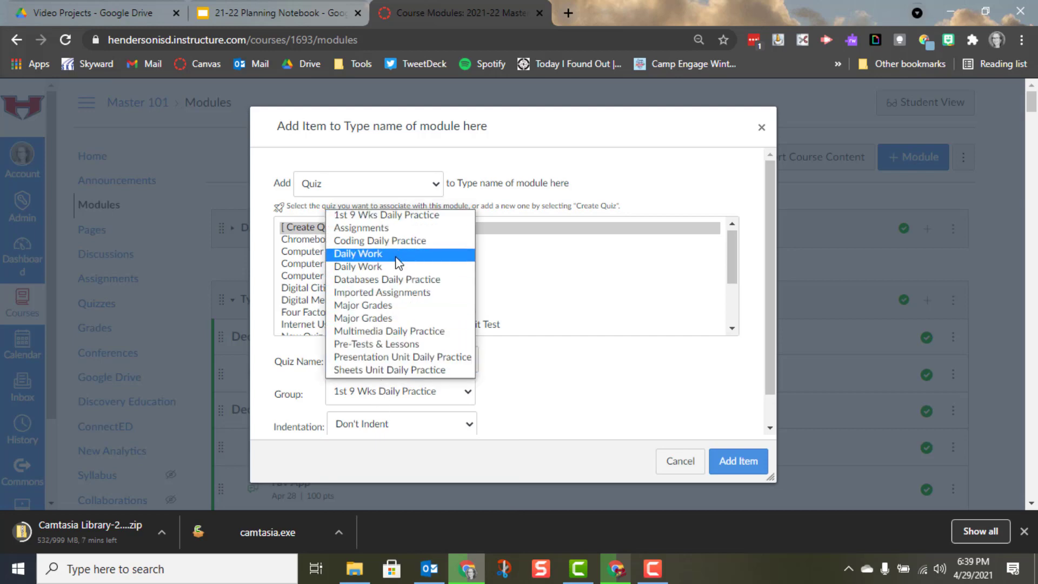
pyautogui.click(393, 305)
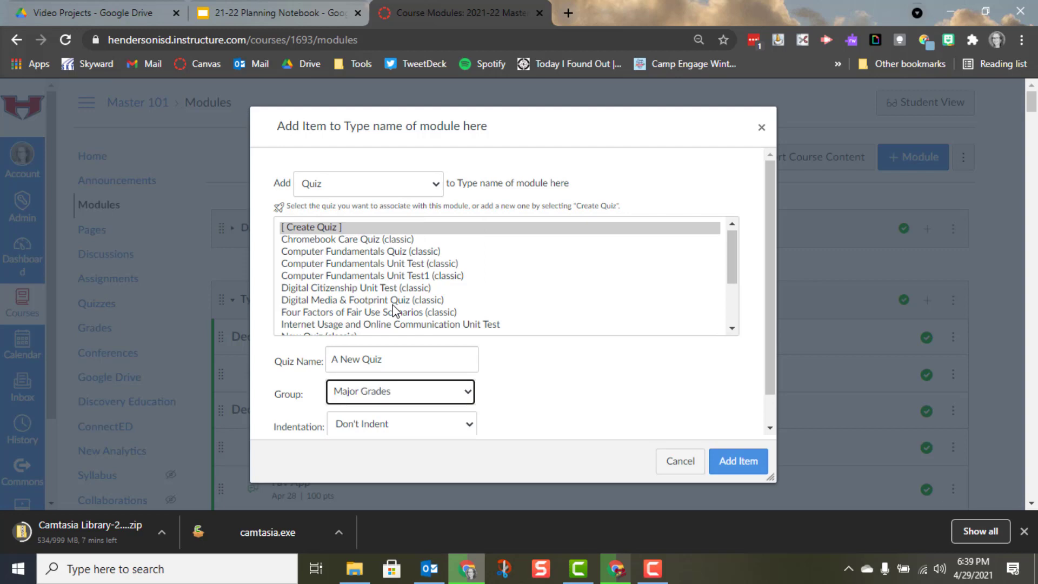
pyautogui.click(401, 426)
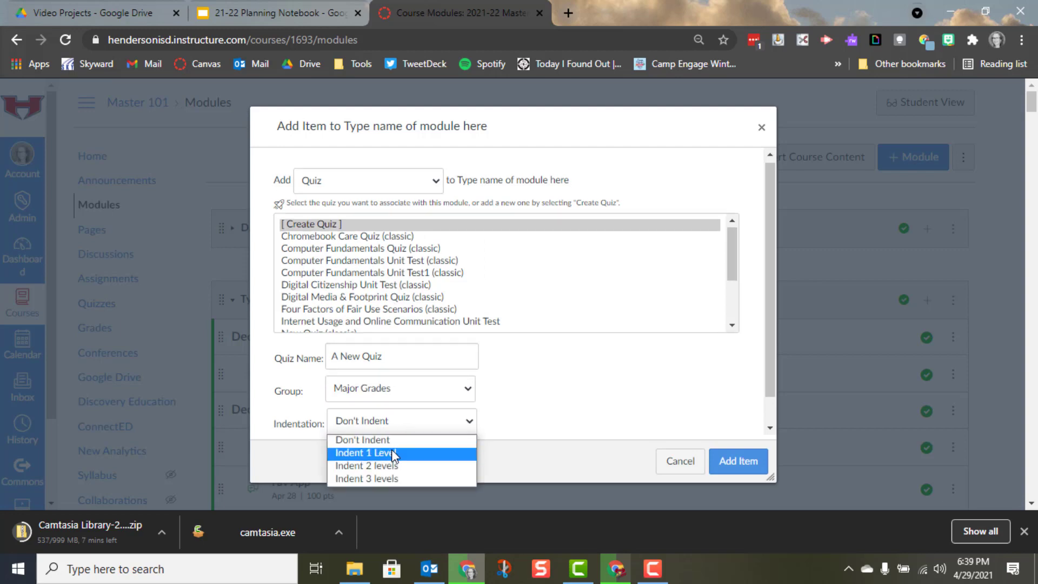
pyautogui.click(390, 449)
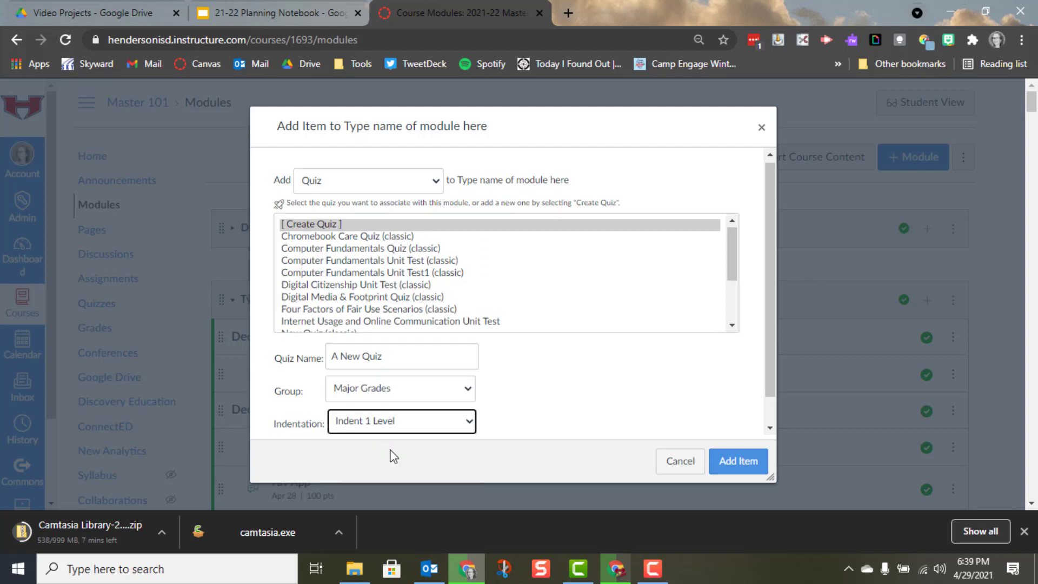
pyautogui.click(737, 465)
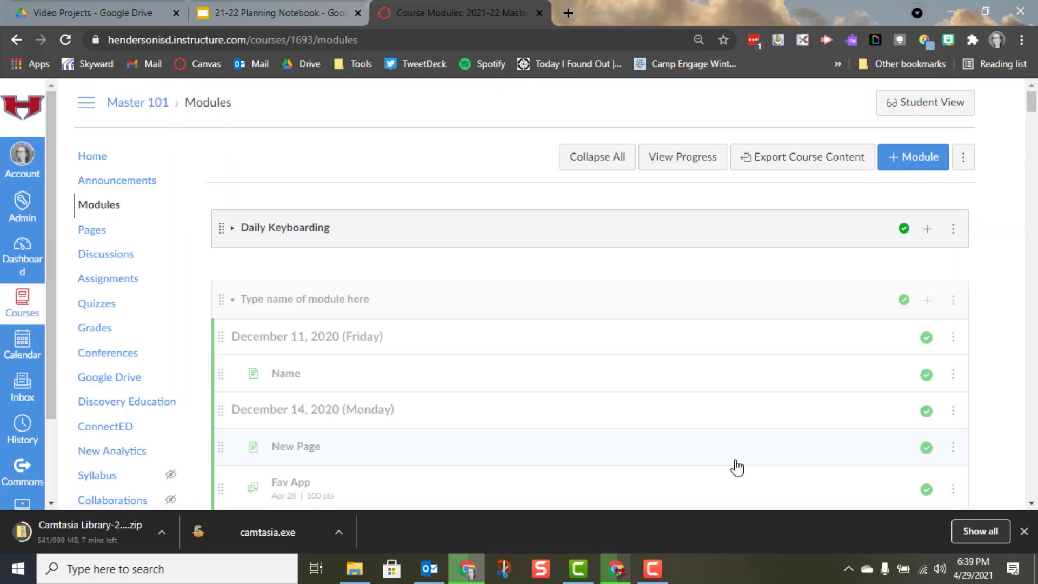
# Step: Open "A New Quiz" from the module for editing
pyautogui.scroll(-4, 732, 463)
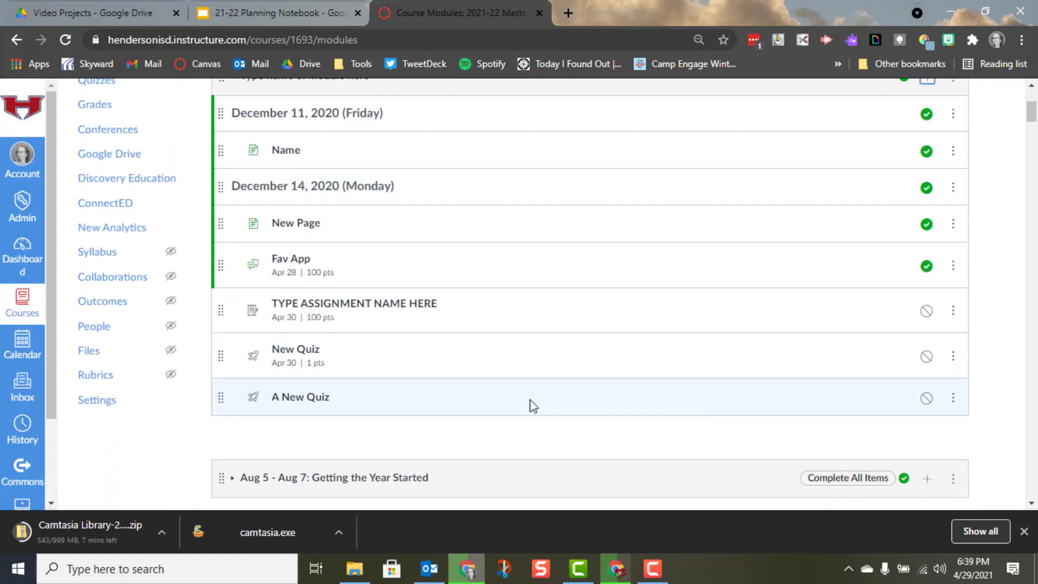
pyautogui.click(305, 403)
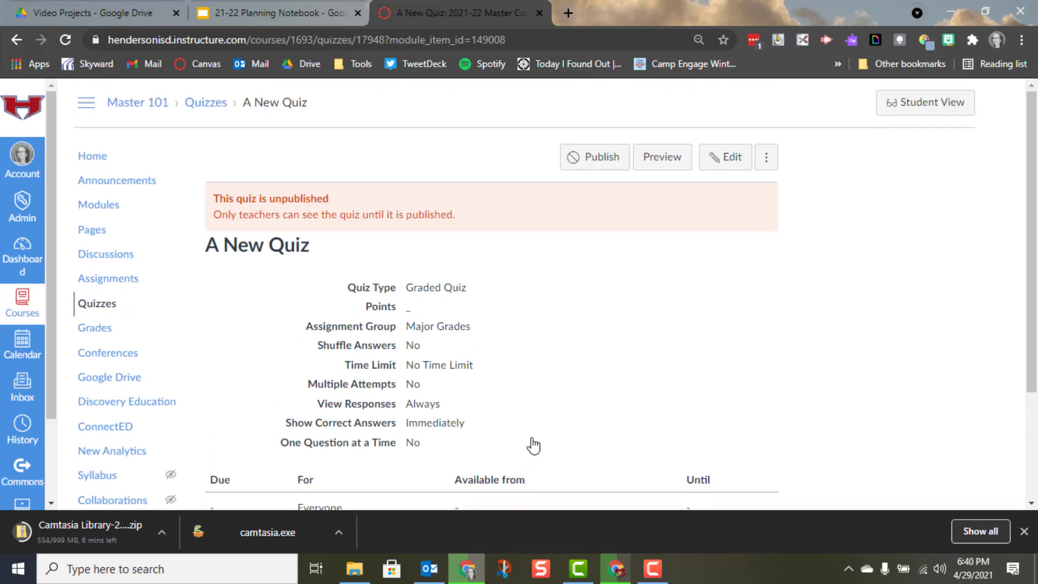
pyautogui.click(734, 157)
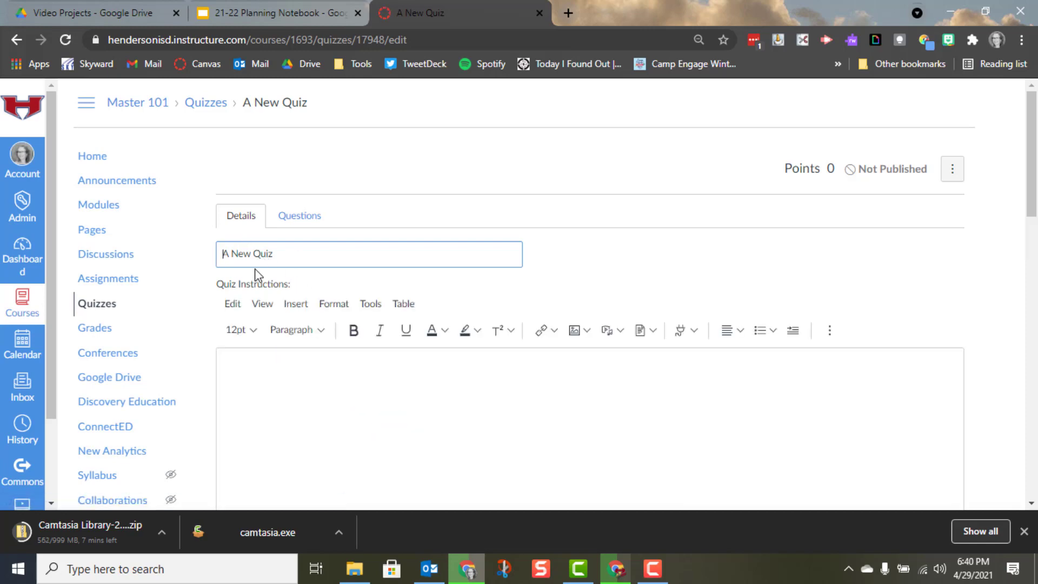
# Step: Examine the quiz's instructions area, the available quiz types and the assignment group setting
pyautogui.scroll(-1, 331, 389)
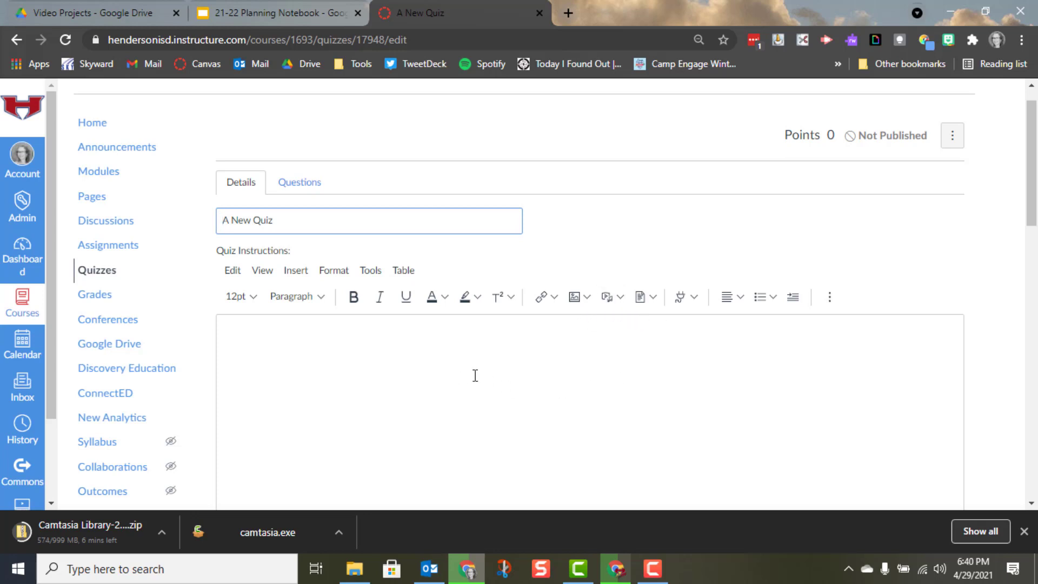
pyautogui.scroll(-1, 430, 383)
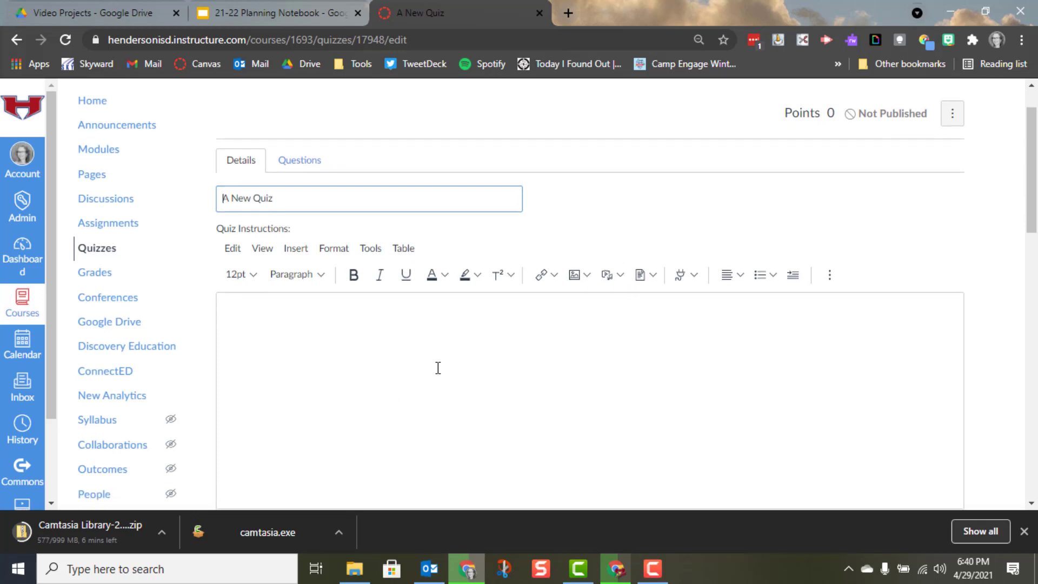
pyautogui.scroll(-1, 437, 368)
pyautogui.scroll(-3, 391, 297)
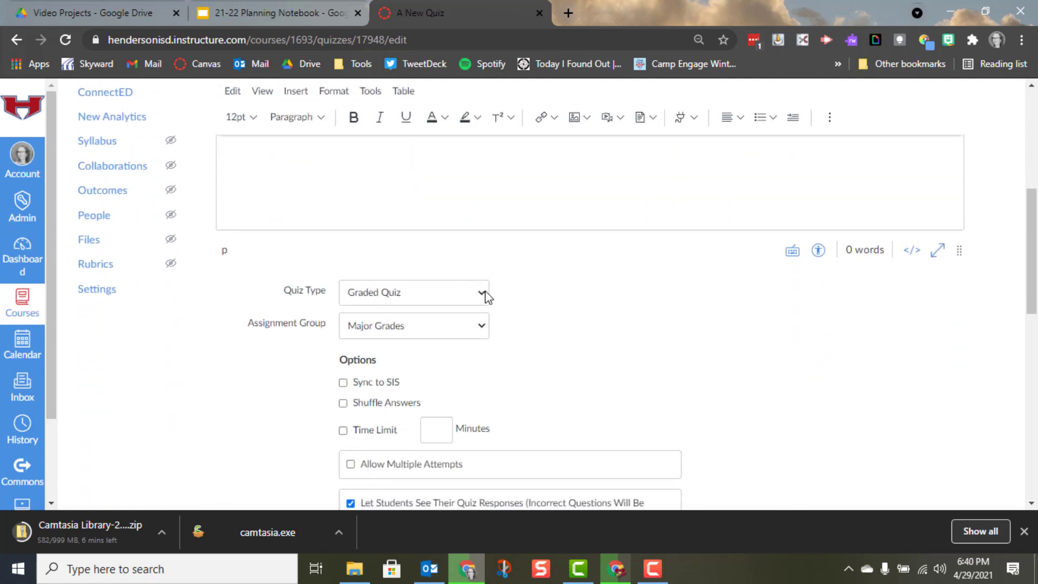
pyautogui.click(481, 294)
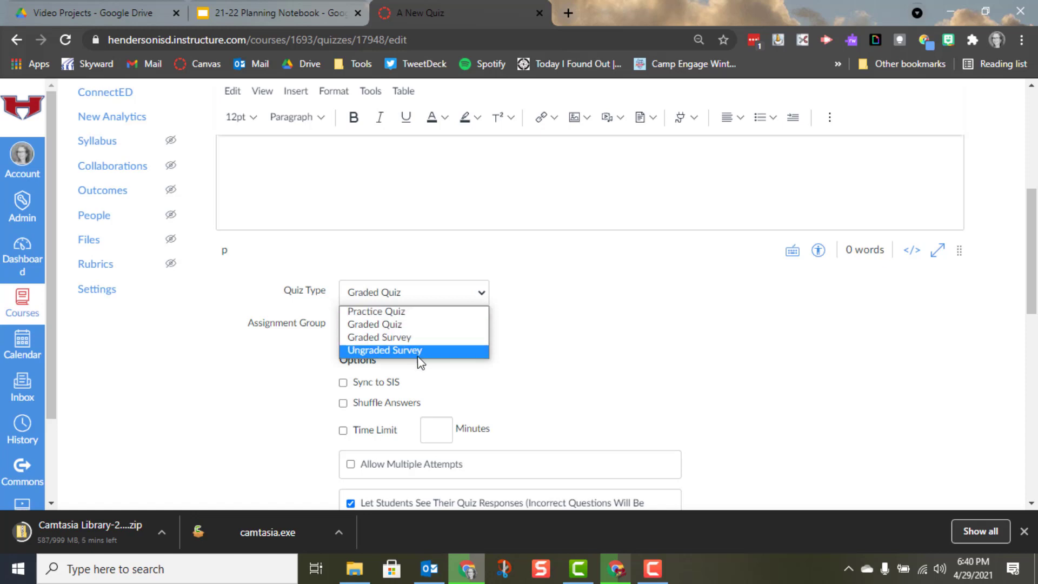
pyautogui.click(595, 321)
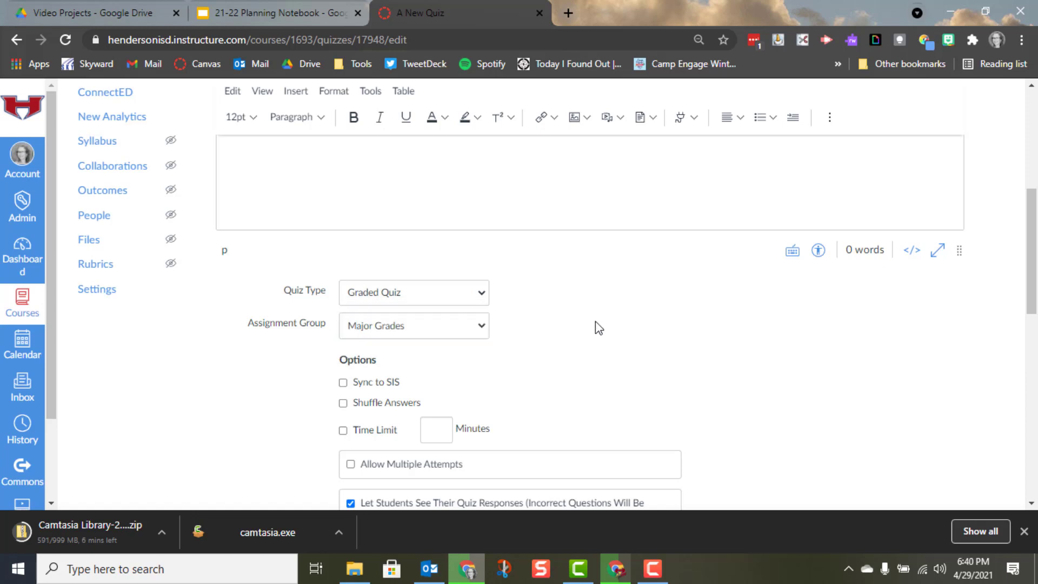
pyautogui.click(484, 326)
pyautogui.click(483, 324)
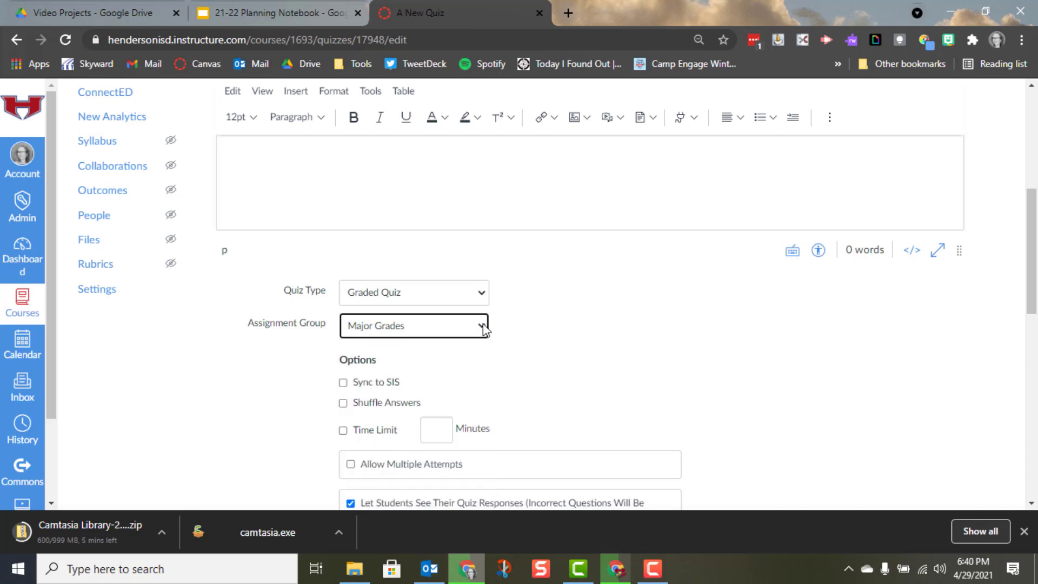
# Step: Enable Sync to SIS and Shuffle Answers for the quiz, leaving it without a time limit
pyautogui.scroll(-2, 621, 384)
pyautogui.scroll(-2, 621, 389)
pyautogui.scroll(1, 621, 389)
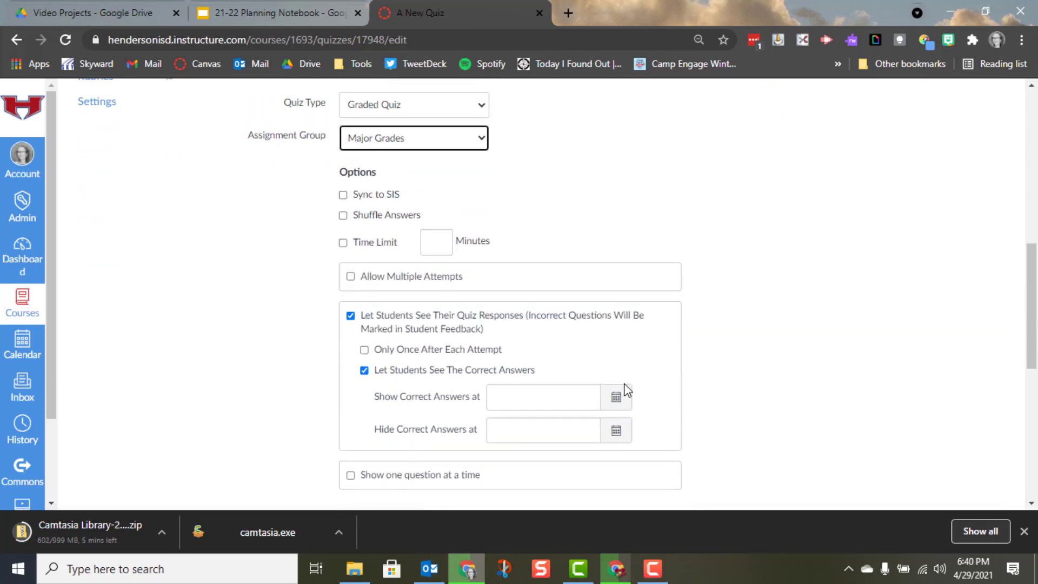
pyautogui.click(344, 201)
pyautogui.scroll(1, 344, 201)
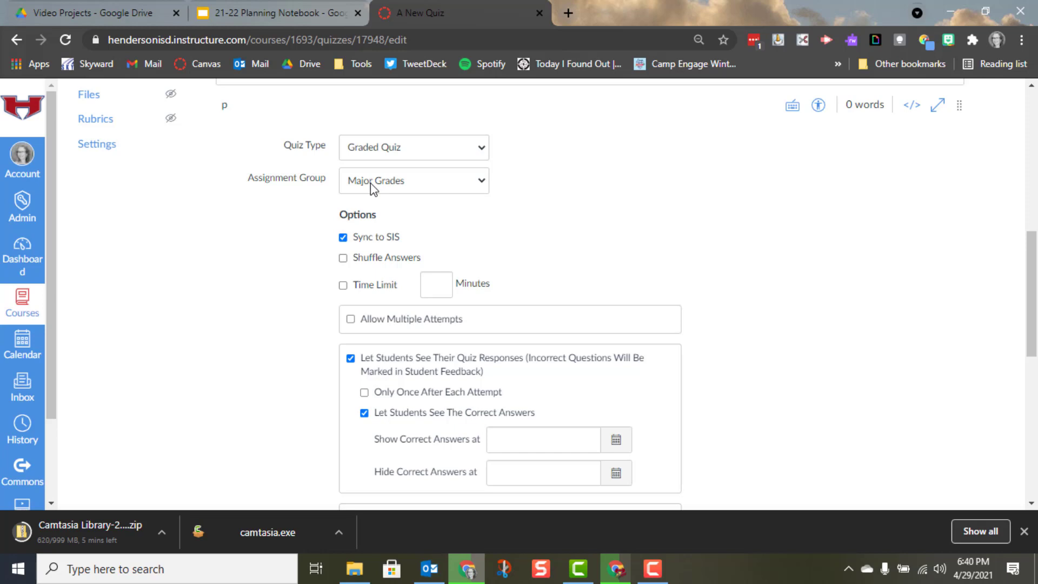
pyautogui.click(344, 259)
pyautogui.click(342, 288)
pyautogui.click(343, 288)
# Step: Allow multiple attempts on the quiz, keeping the highest score and limiting students to 2 attempts
pyautogui.click(351, 320)
pyautogui.scroll(-1, 352, 324)
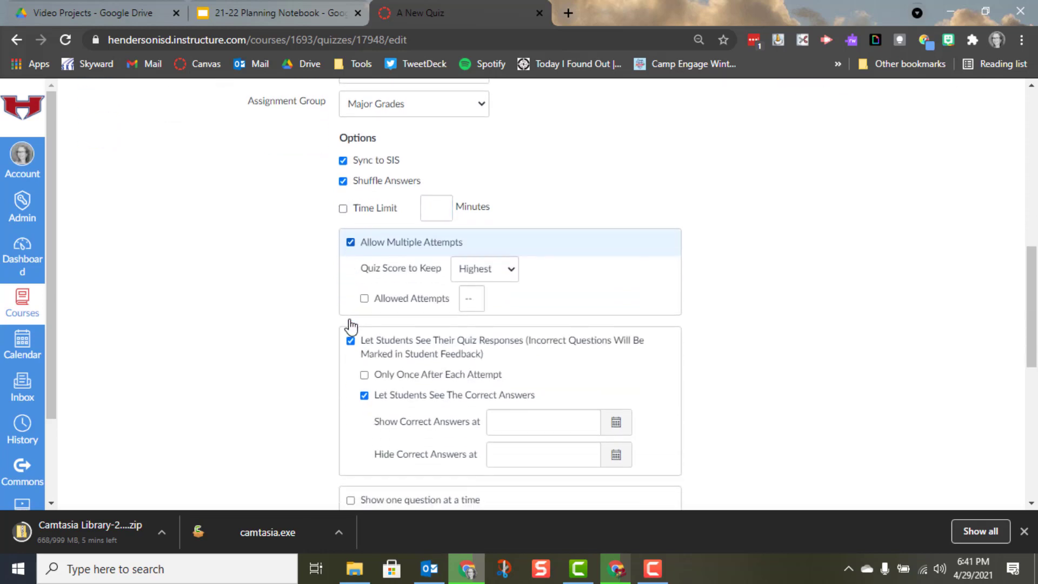
pyautogui.click(510, 271)
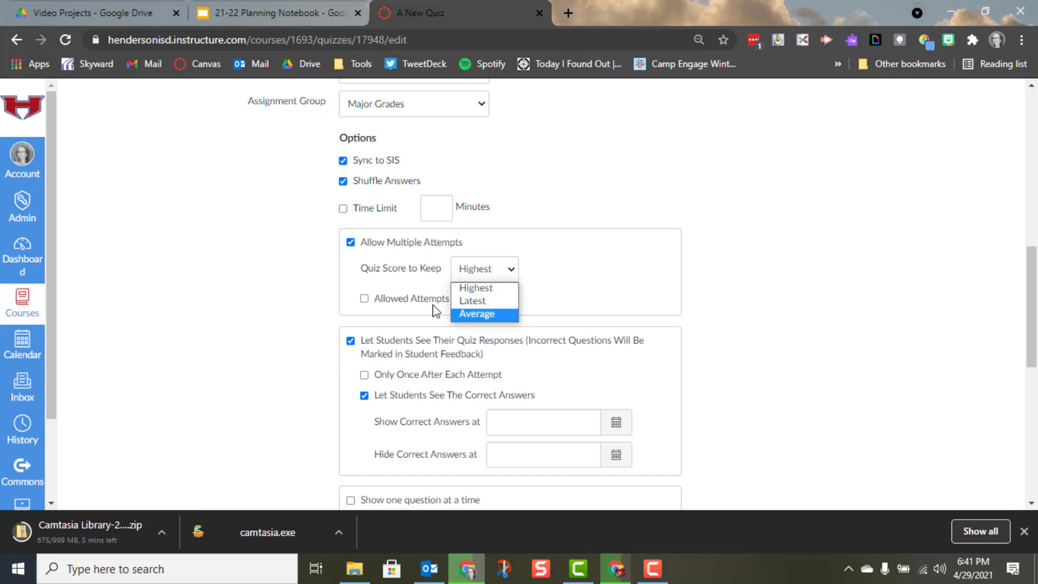
pyautogui.click(343, 282)
pyautogui.click(364, 299)
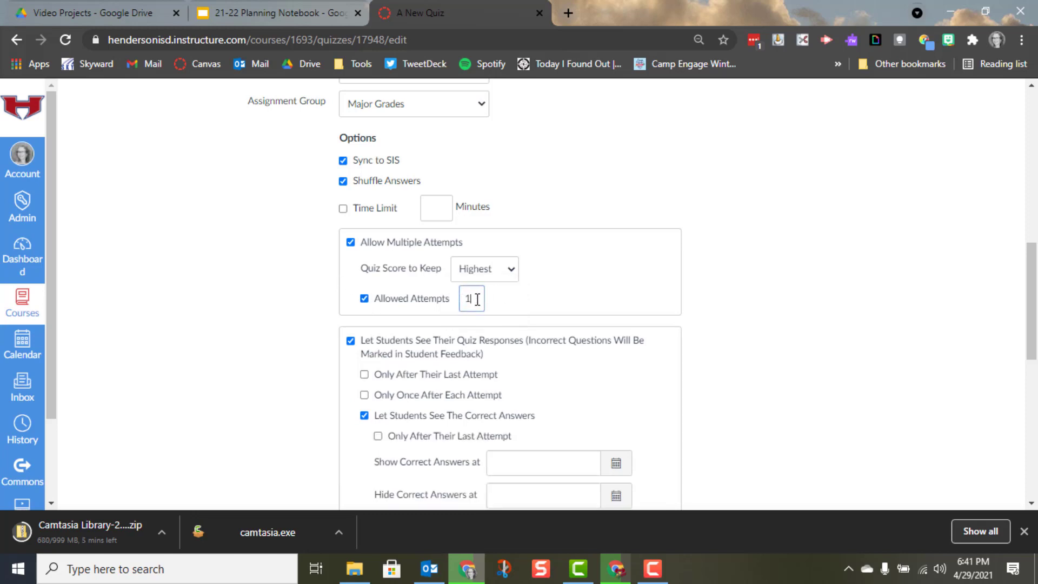
pyautogui.moveTo(478, 299); pyautogui.dragTo(448, 304)
pyautogui.write('2')
# Step: Stop students from seeing the correct answers and show one question at a time
pyautogui.scroll(-1, 378, 327)
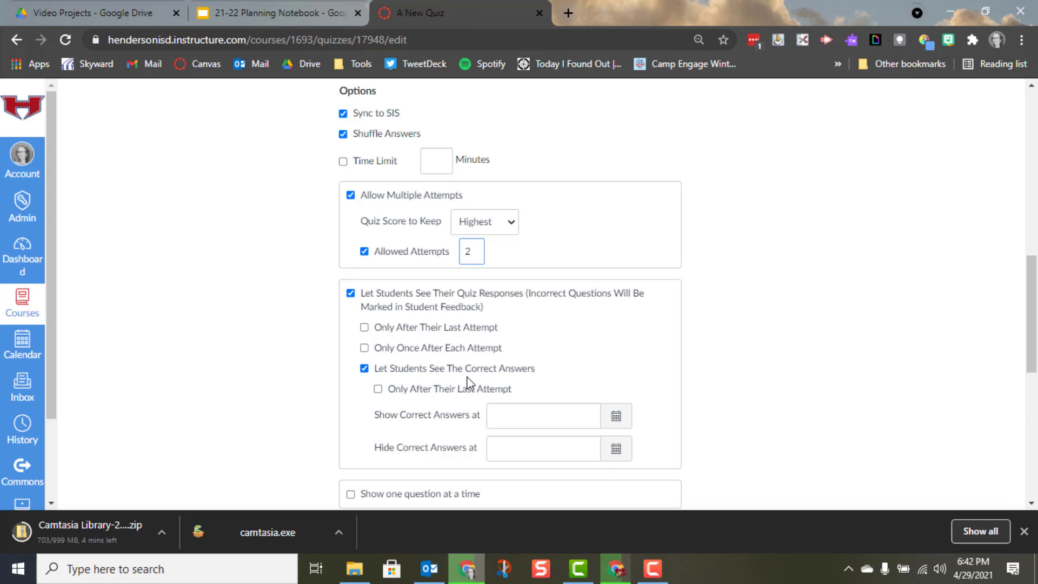
pyautogui.click(365, 369)
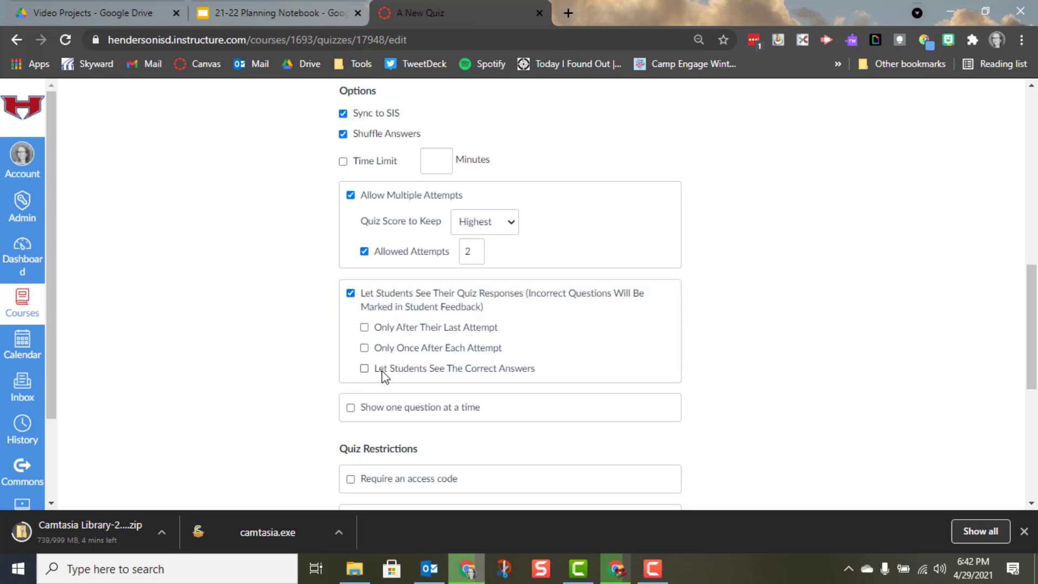
pyautogui.scroll(-1, 382, 373)
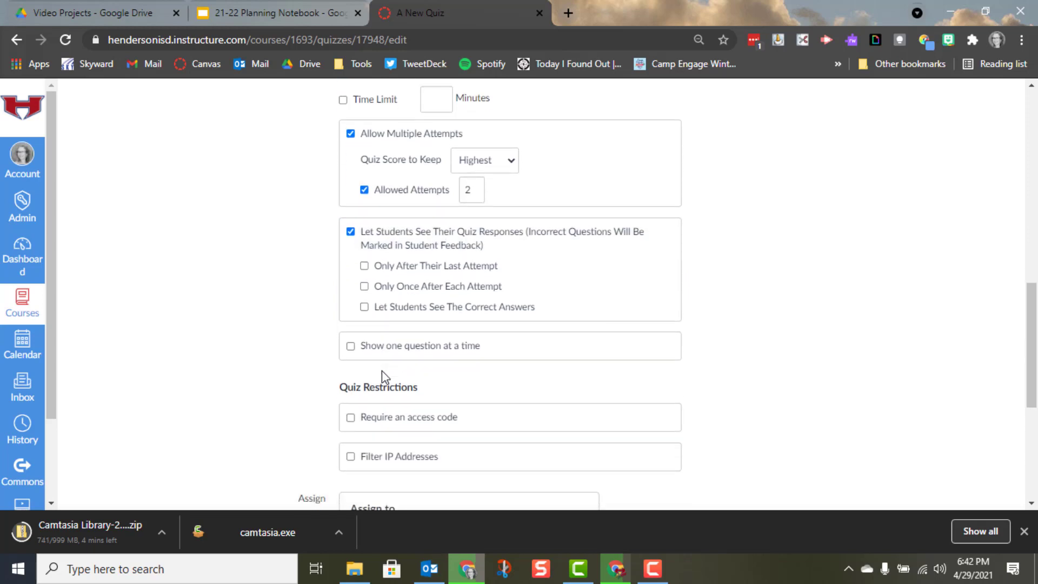
pyautogui.click(351, 347)
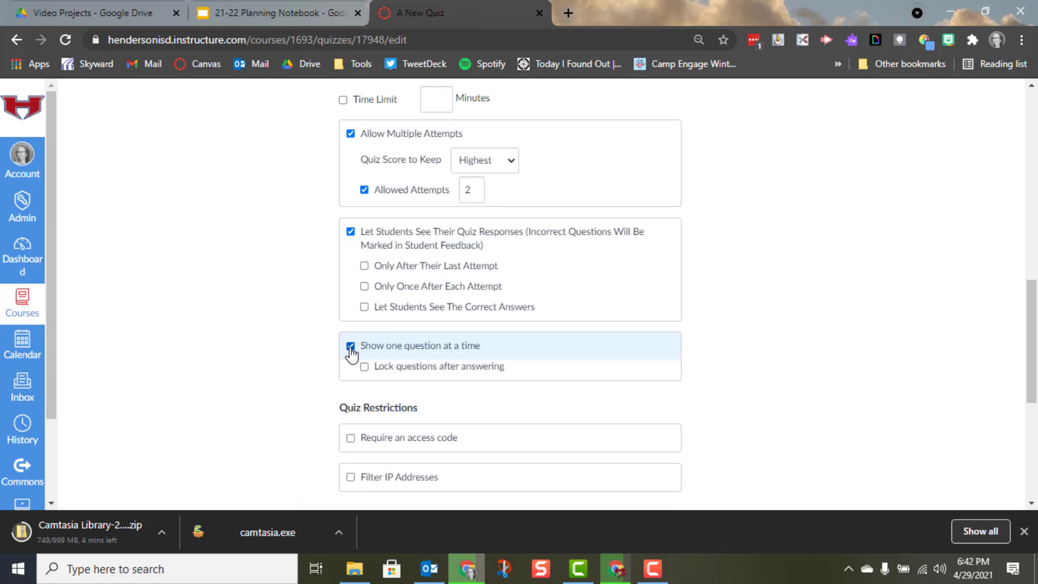
pyautogui.scroll(-2, 351, 351)
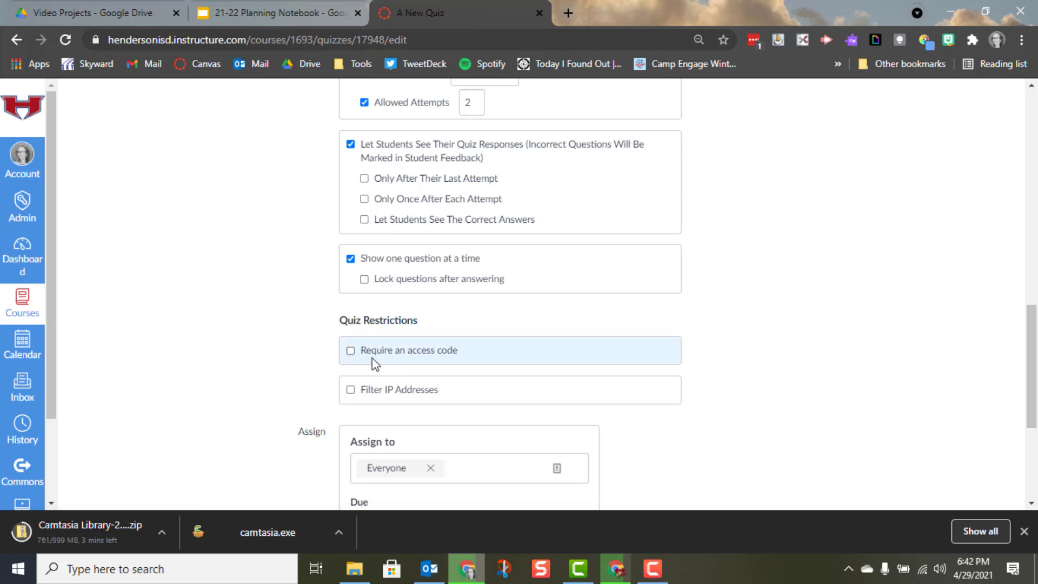
# Step: Require an access code for the quiz and enter the access code
pyautogui.scroll(-1, 373, 358)
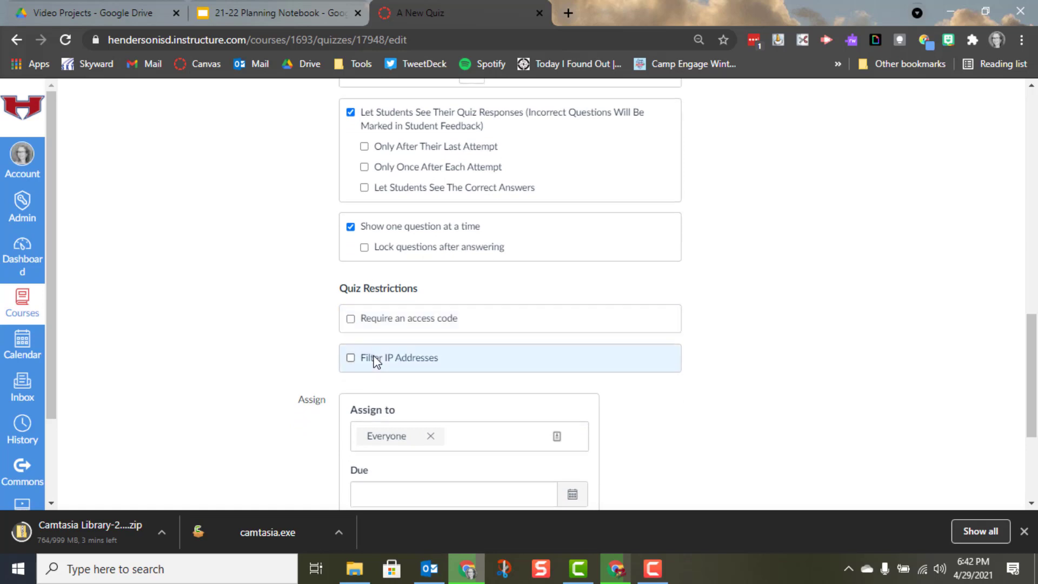
pyautogui.click(351, 320)
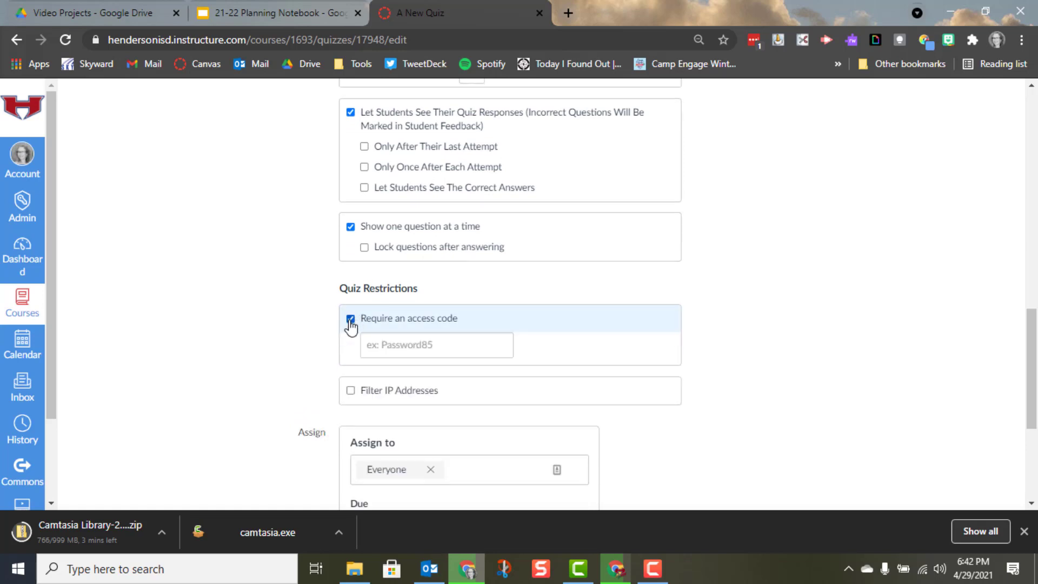
pyautogui.click(387, 350)
pyautogui.write('password')
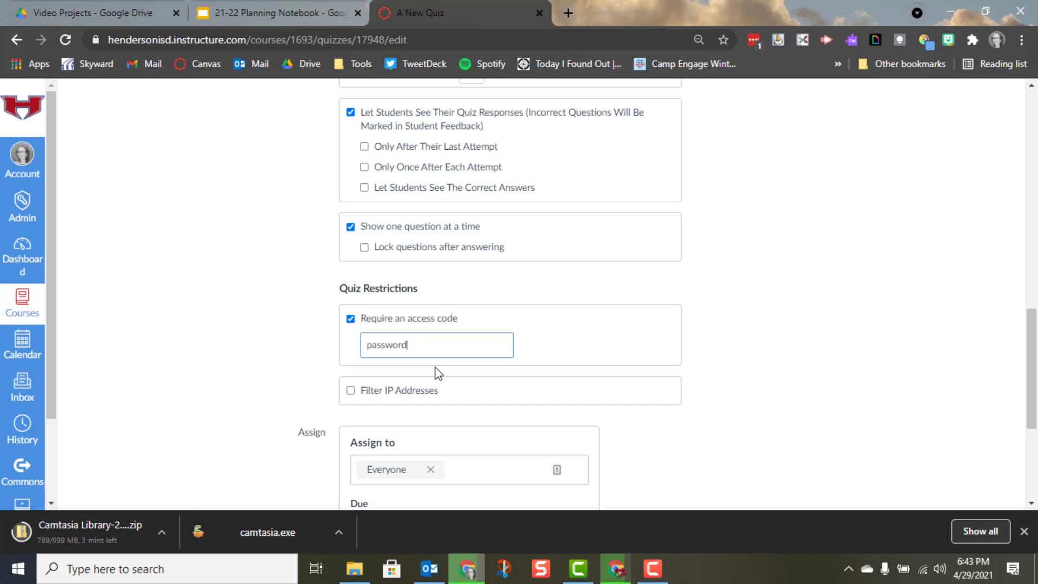
# Step: Set the quiz's due date to April 30, 2021 for everyone
pyautogui.scroll(-3, 438, 373)
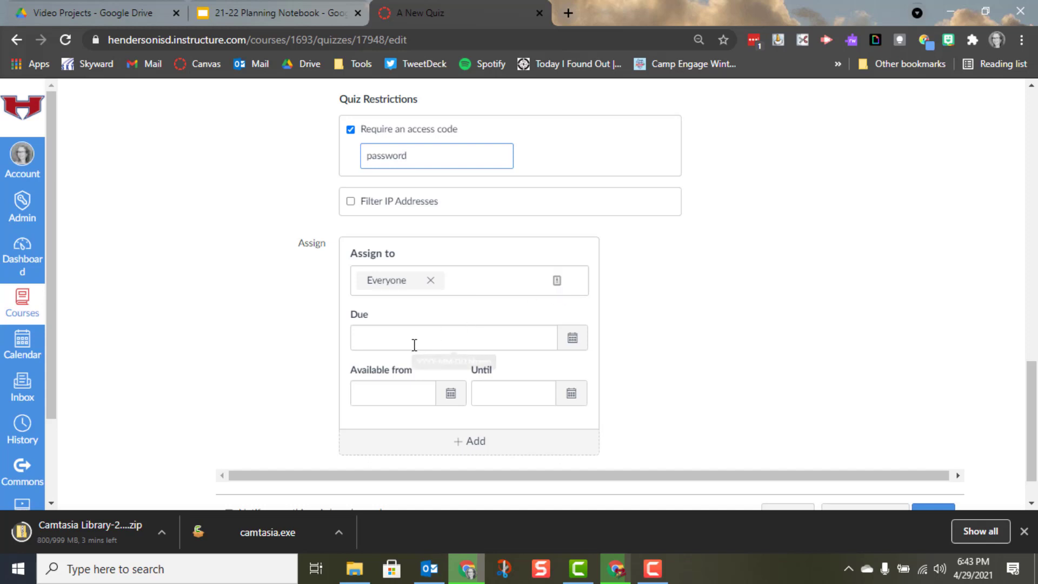
pyautogui.click(569, 342)
pyautogui.click(480, 287)
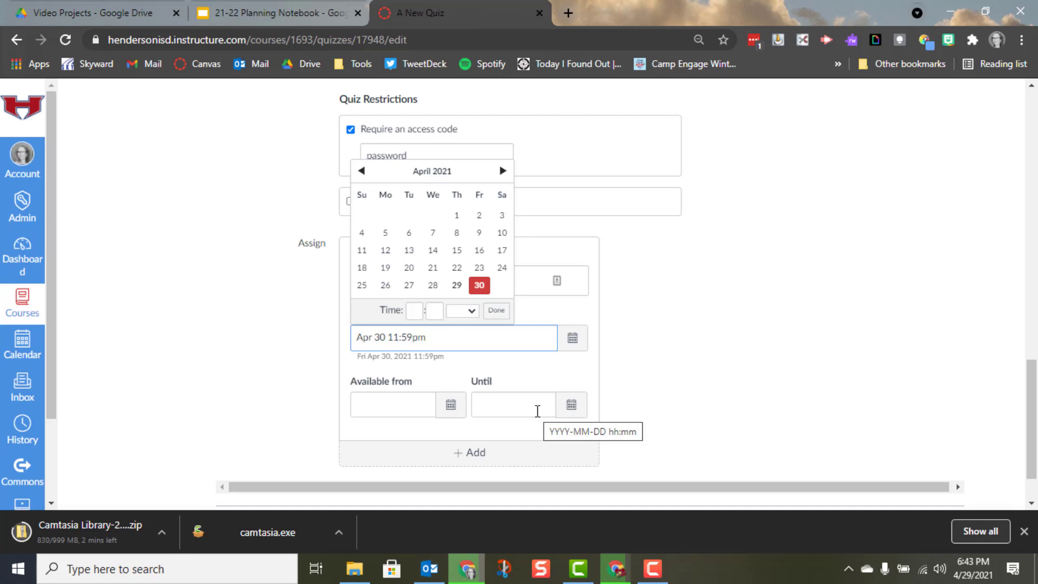
pyautogui.scroll(-2, 538, 410)
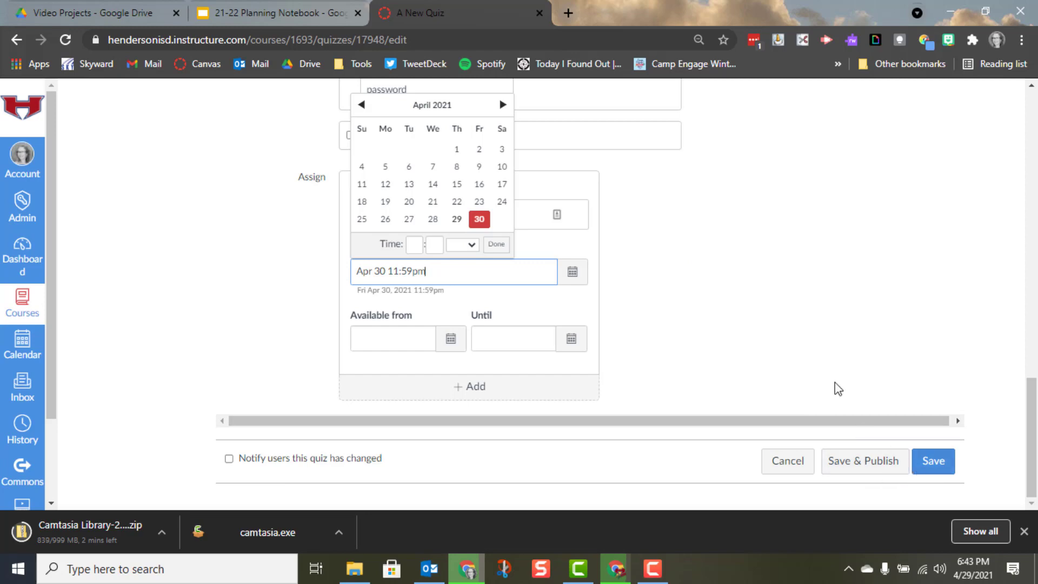
# Step: Start a new question in the quiz's Questions section
pyautogui.scroll(10, 820, 296)
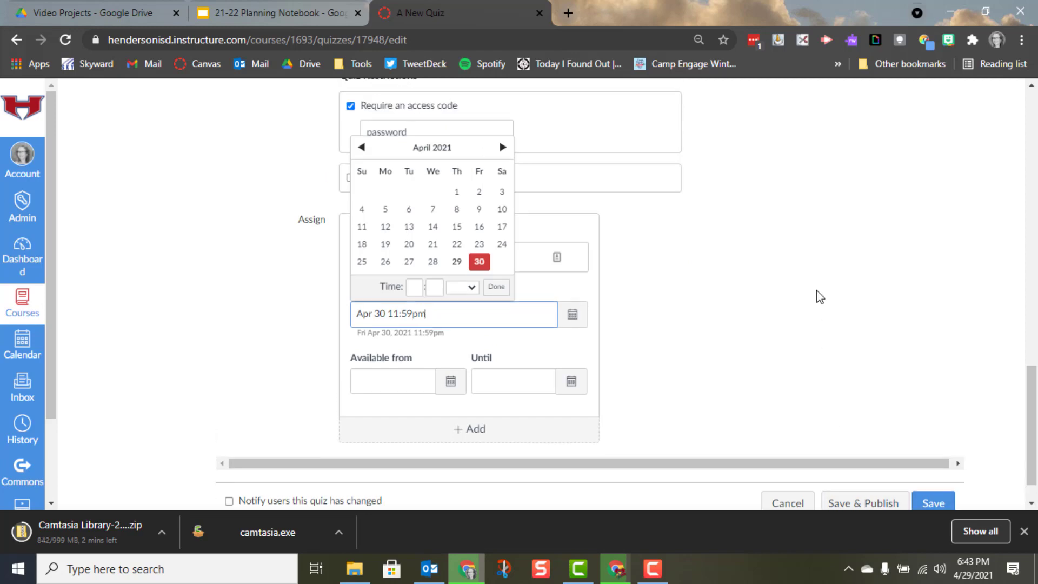
pyautogui.scroll(5, 820, 296)
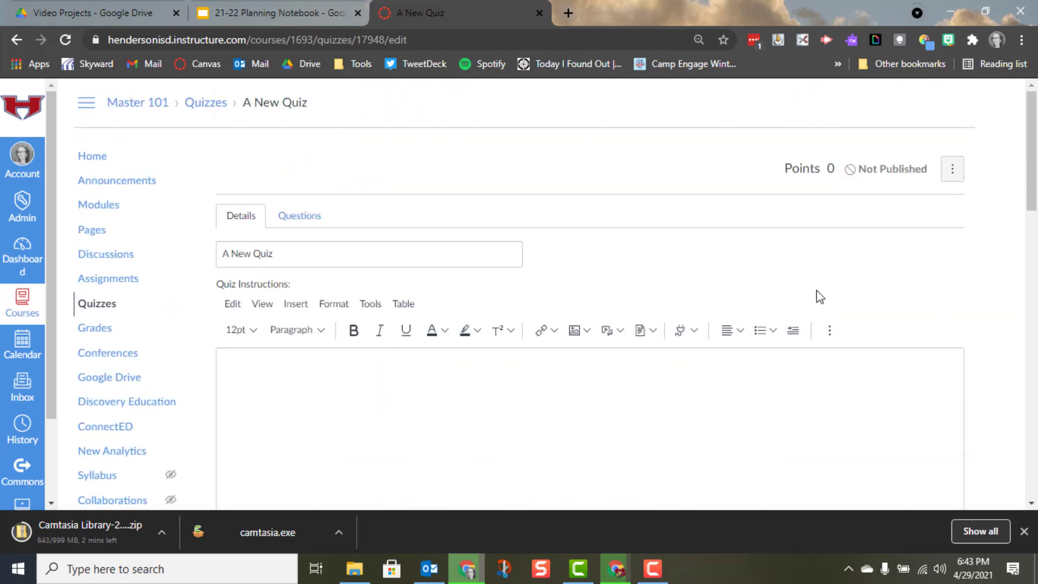
pyautogui.click(298, 219)
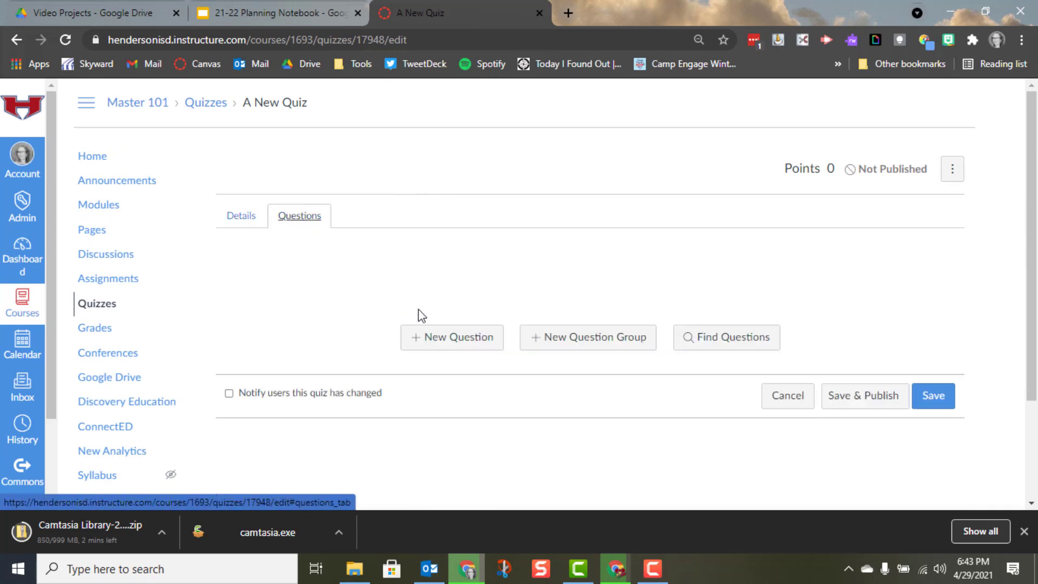
pyautogui.click(434, 349)
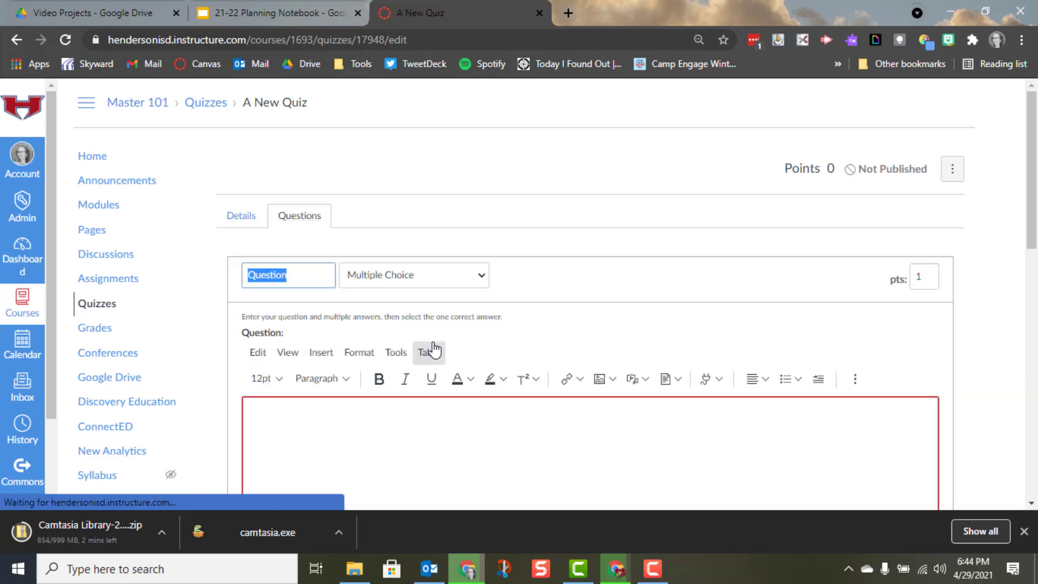
# Step: Keep the Multiple Choice question type and enter the question text "What is your username?"
pyautogui.click(418, 293)
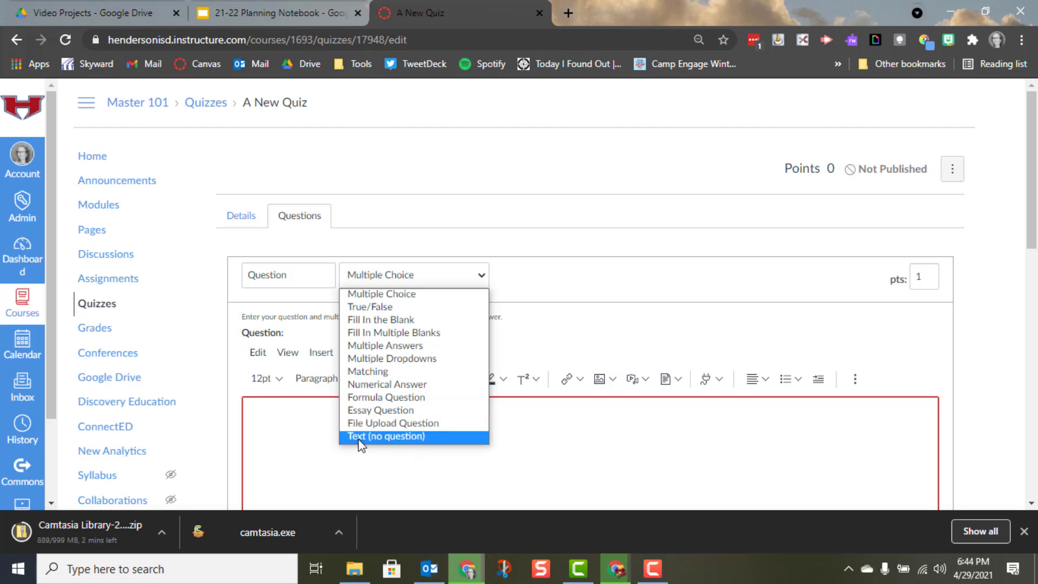
pyautogui.click(255, 426)
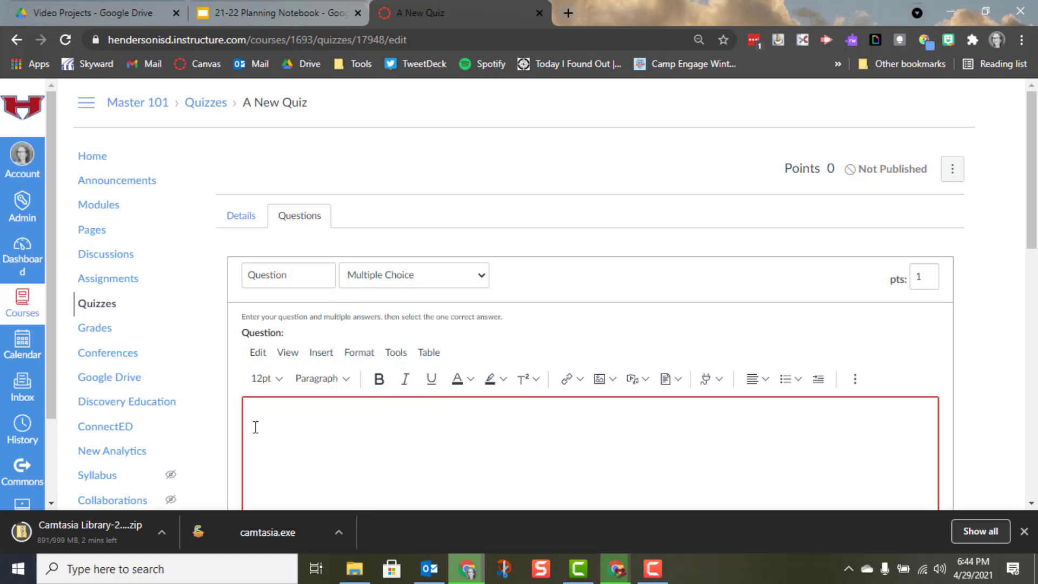
pyautogui.scroll(-2, 255, 428)
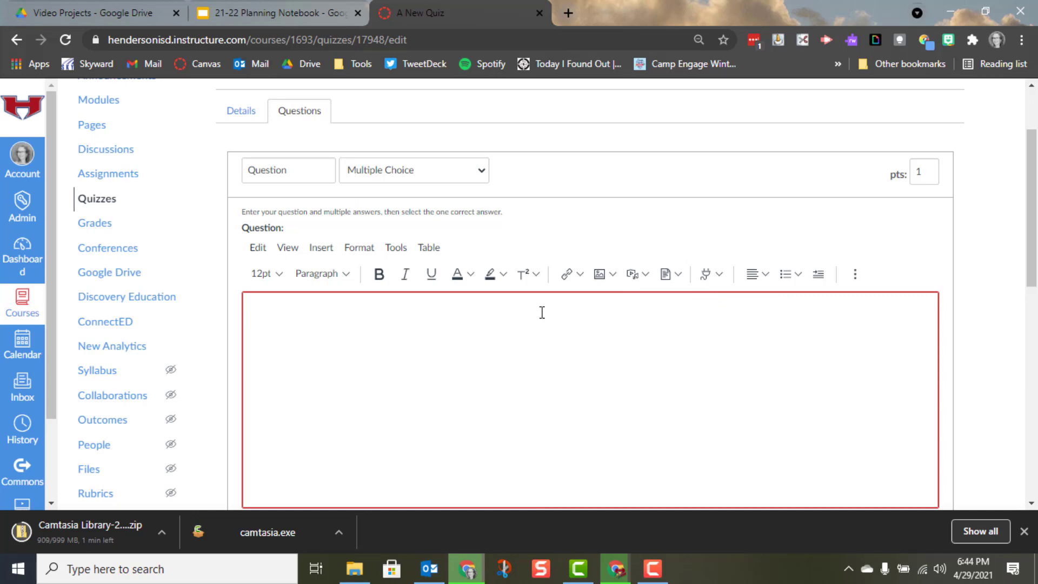
pyautogui.write('What is your')
pyautogui.write(' answer?')
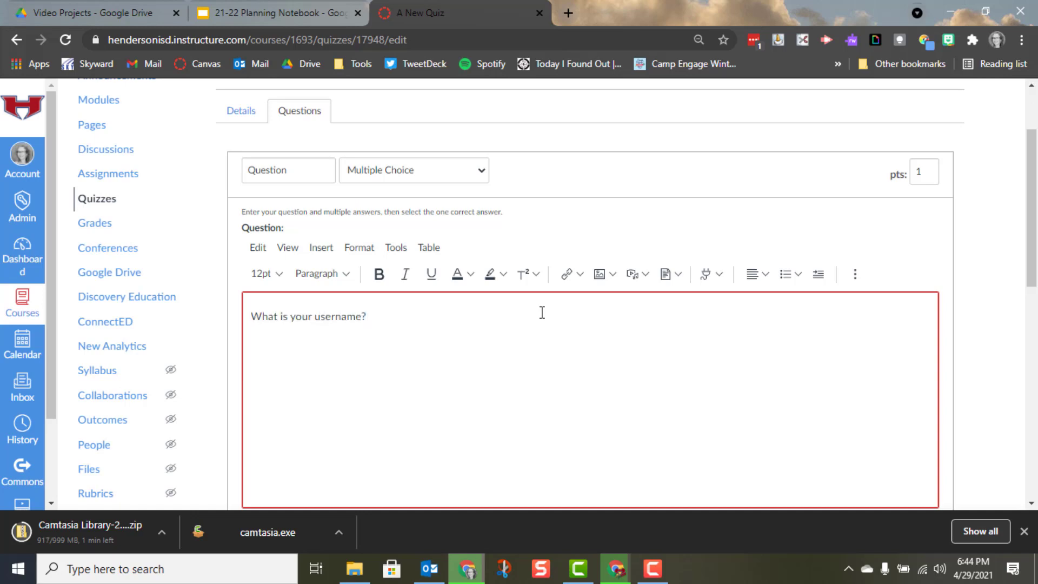
# Step: Enter "first initial, last initial, lunch number" as the question's correct answer
pyautogui.scroll(-3, 543, 313)
pyautogui.scroll(-2, 542, 312)
pyautogui.click(419, 272)
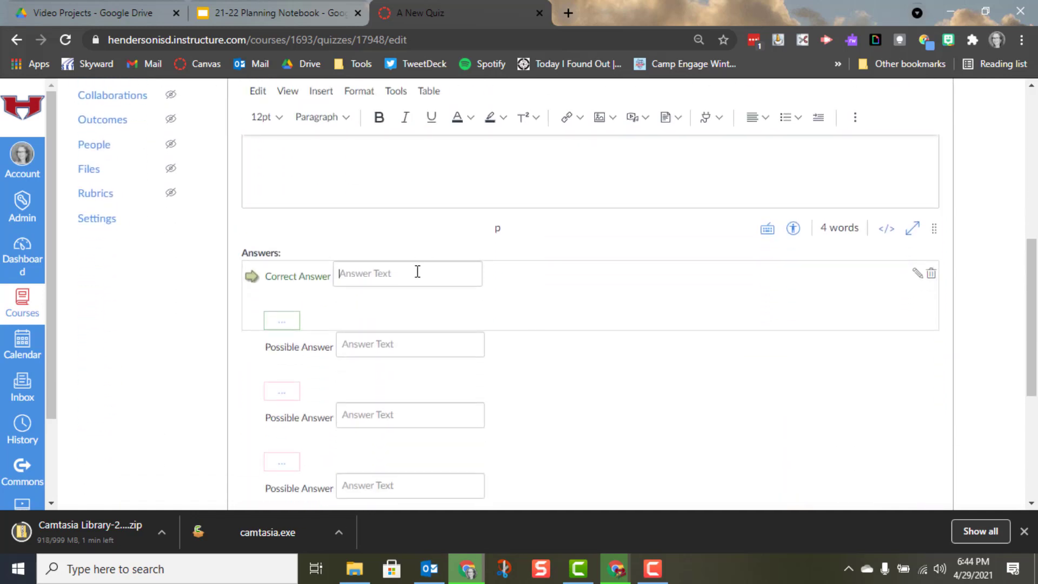
pyautogui.write('f')
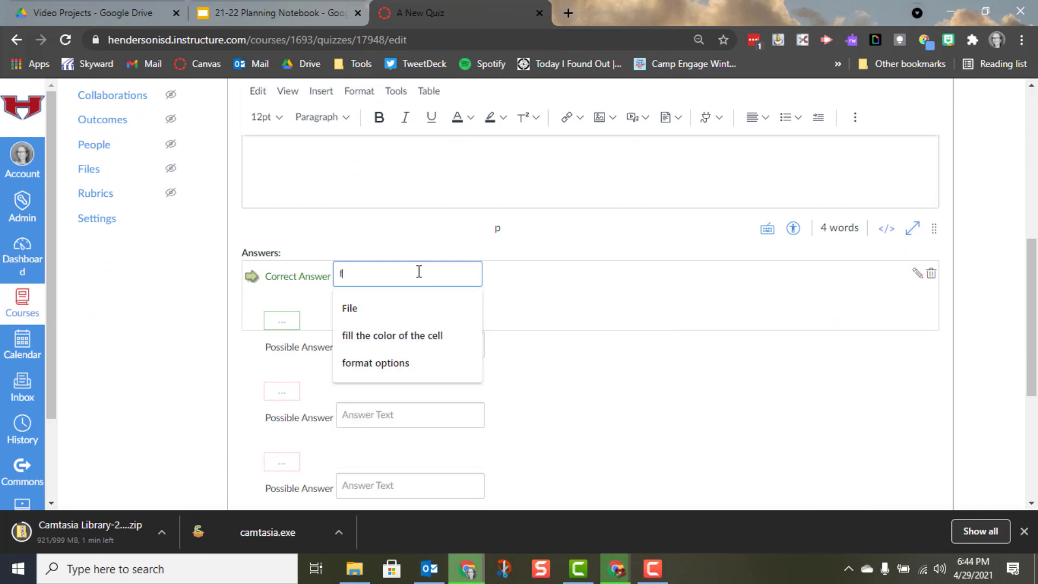
pyautogui.write('irst initial, last initial, lunch number')
# Step: Fill in the three other possible answers as "first and last name", "I did not receive one" and "lunch number"
pyautogui.click(377, 346)
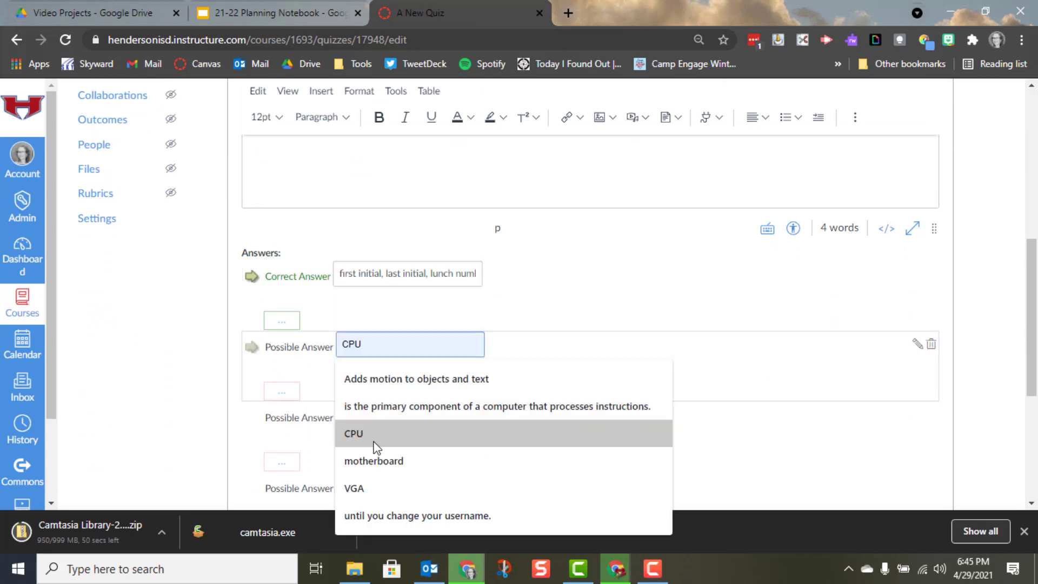
pyautogui.write('first and last name')
pyautogui.click(366, 418)
pyautogui.write('I did not receive one')
pyautogui.click(352, 485)
pyautogui.write('lunch number')
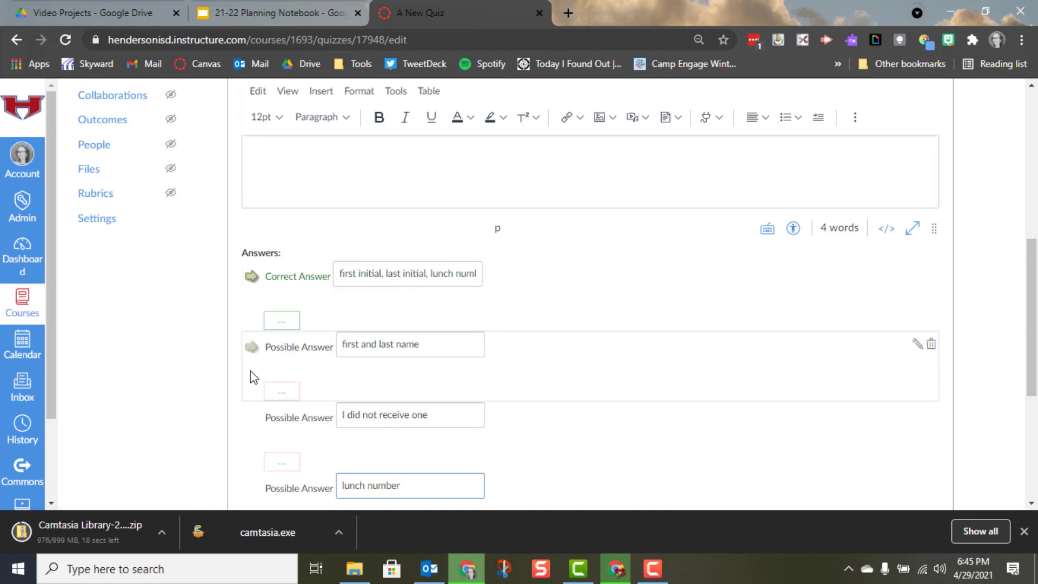
# Step: Make sure "first initial, last initial, lunch number" is marked as the correct answer and save the question
pyautogui.click(251, 348)
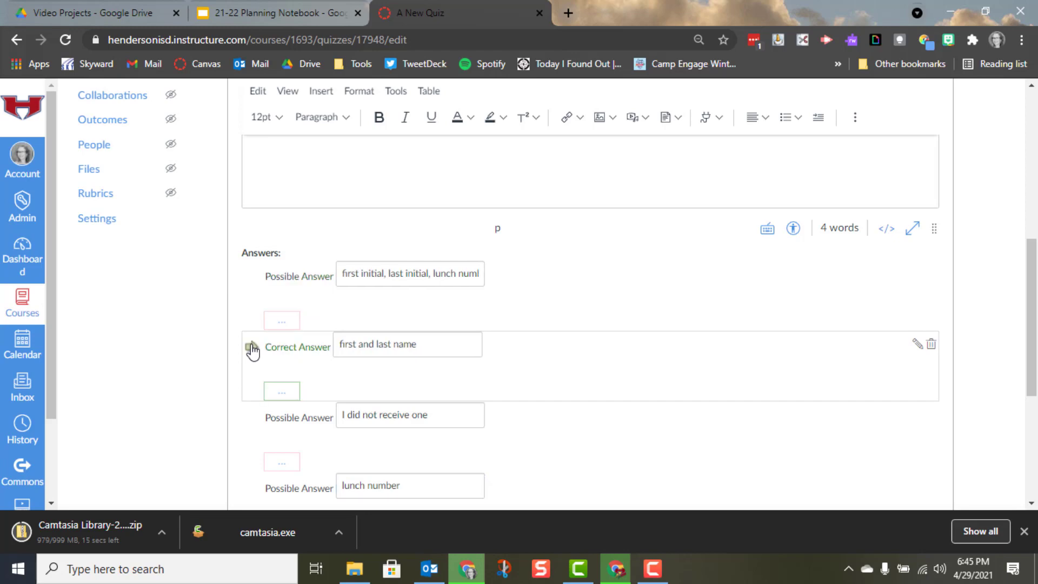
pyautogui.click(250, 278)
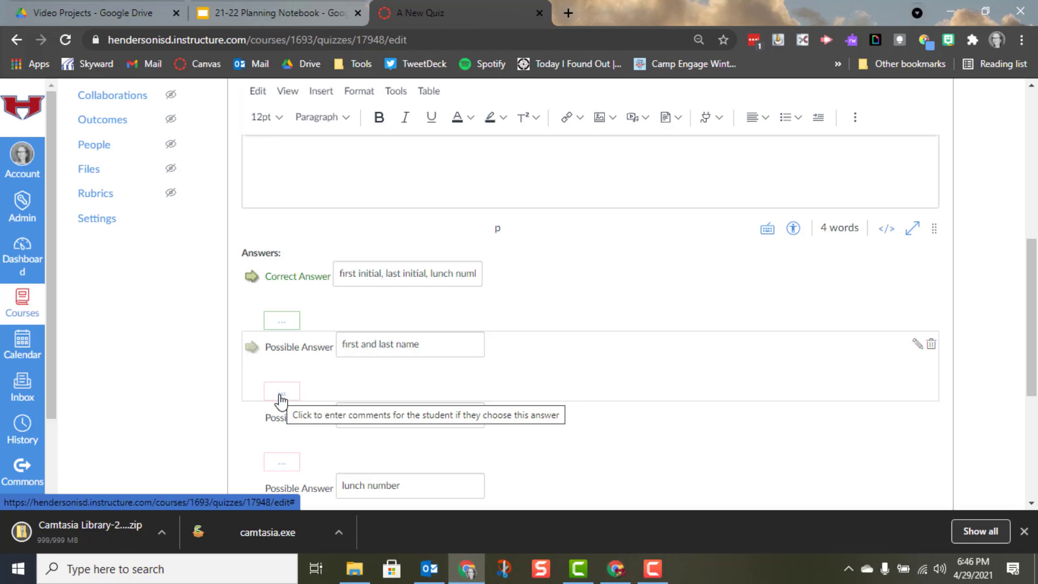
pyautogui.scroll(-4, 281, 400)
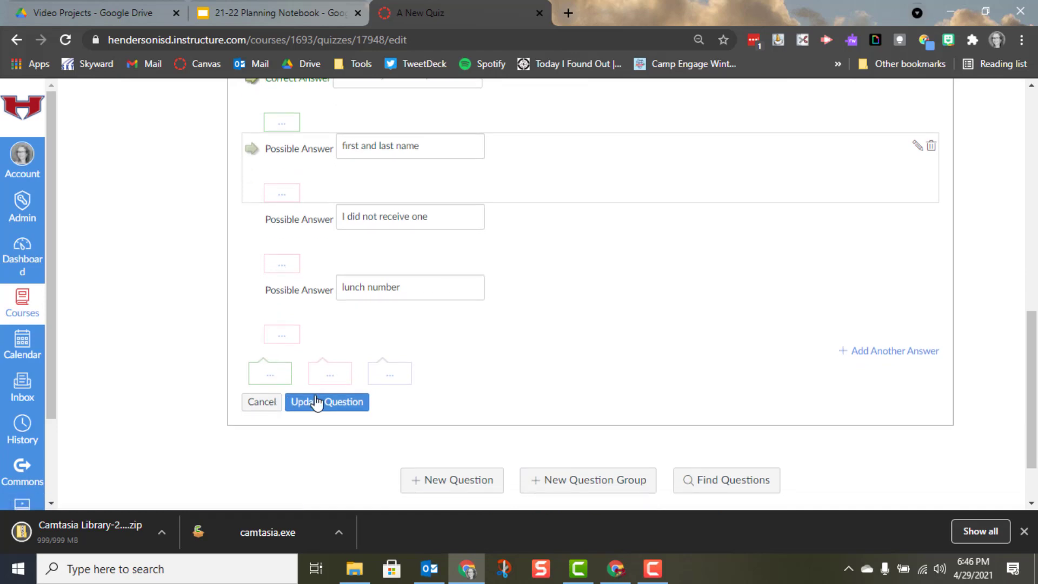
pyautogui.click(316, 403)
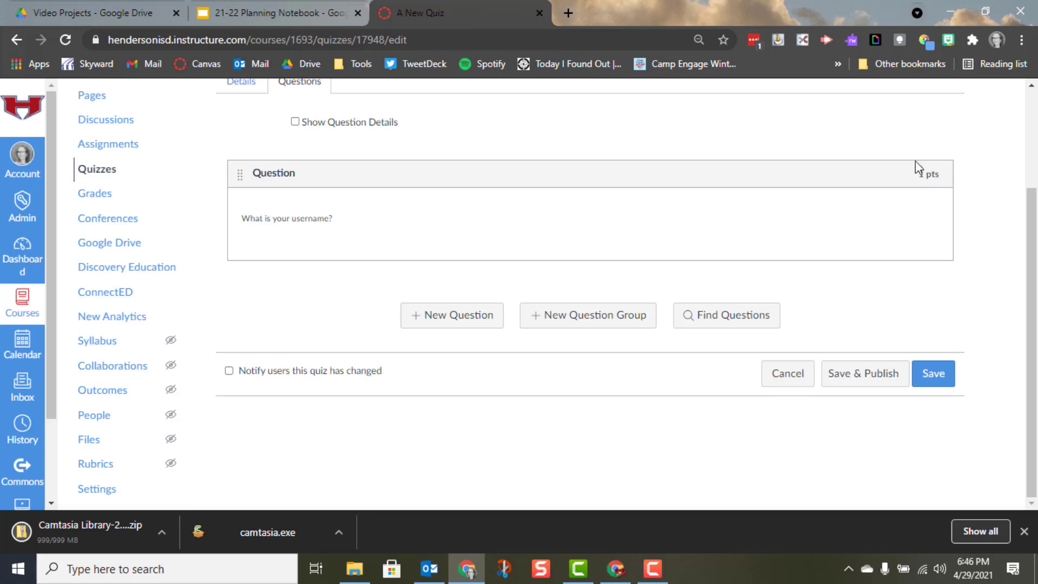
# Step: Edit the username question to be worth 5 points and update it
pyautogui.moveTo(927, 185)
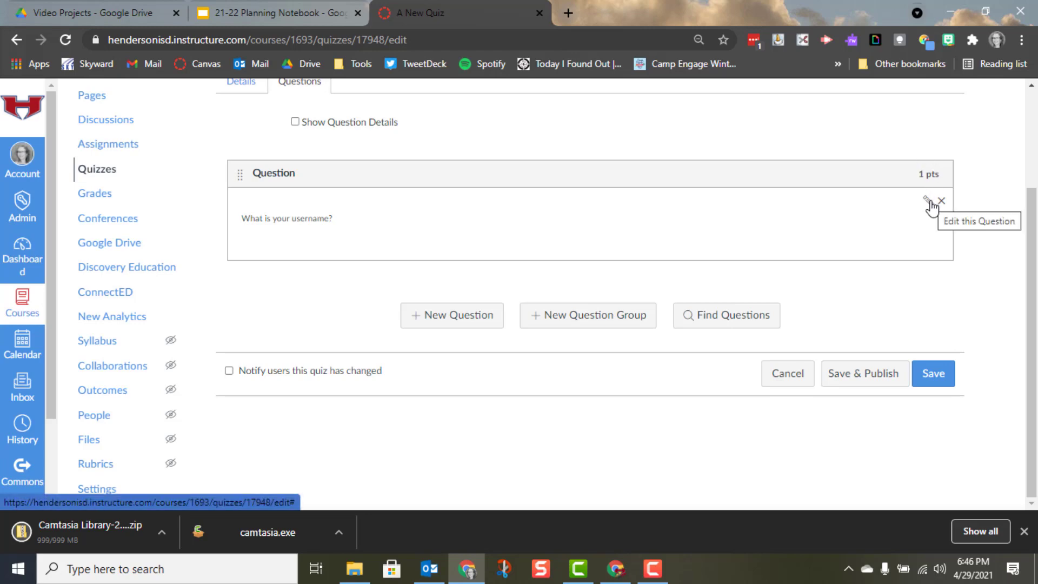
pyautogui.click(929, 204)
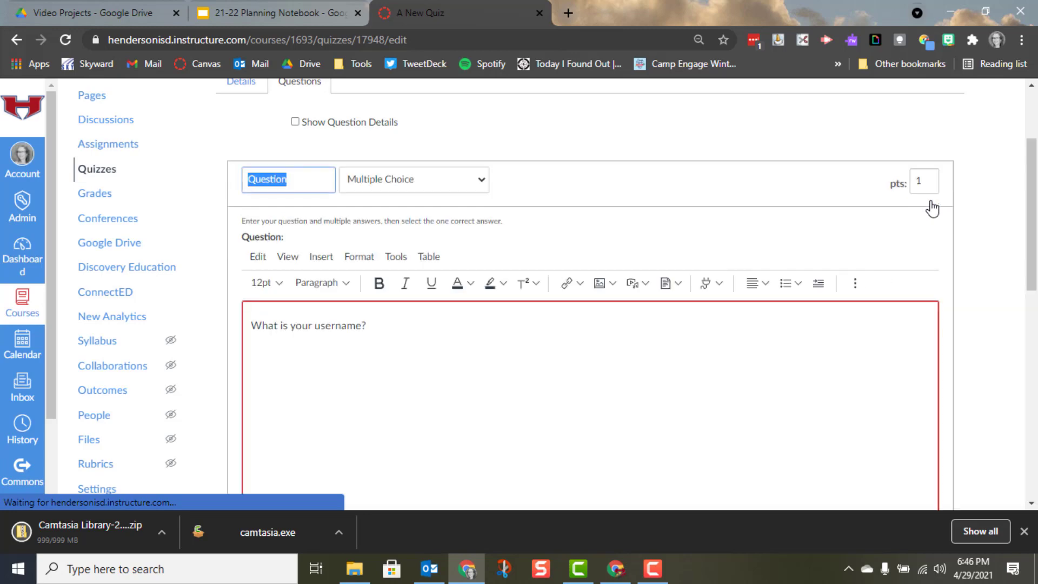
pyautogui.doubleClick(930, 181)
pyautogui.write('1')
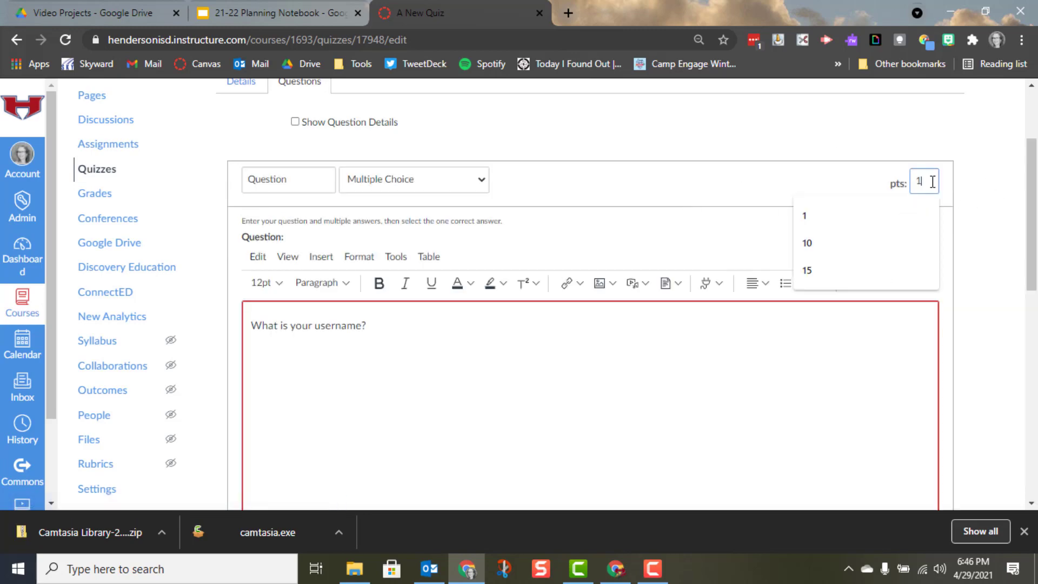
pyautogui.press('BackSpace')
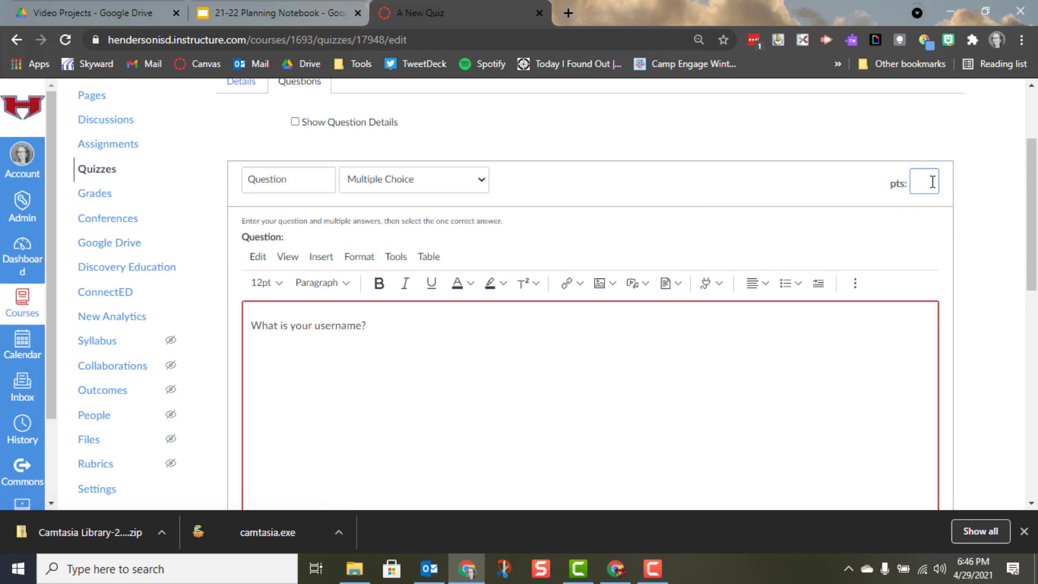
pyautogui.write('5')
pyautogui.click(964, 235)
pyautogui.scroll(-3, 995, 127)
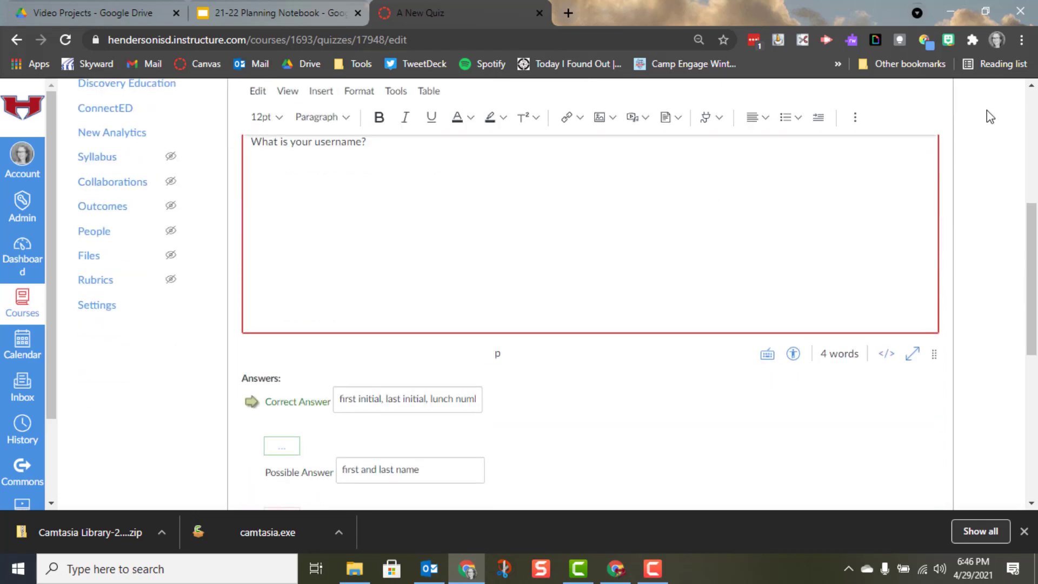
pyautogui.scroll(-5, 998, 129)
pyautogui.scroll(-2, 996, 128)
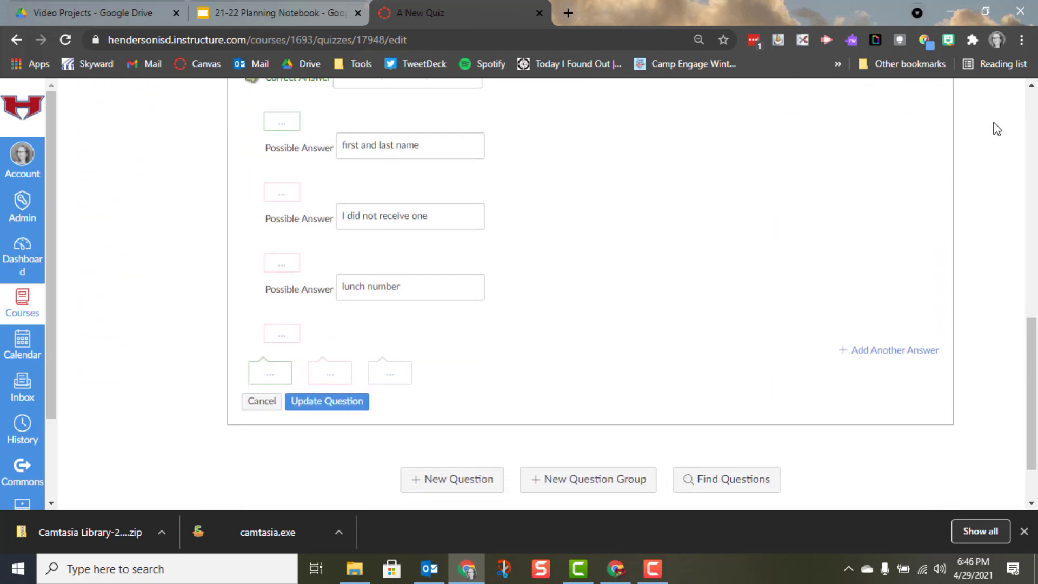
pyautogui.click(364, 409)
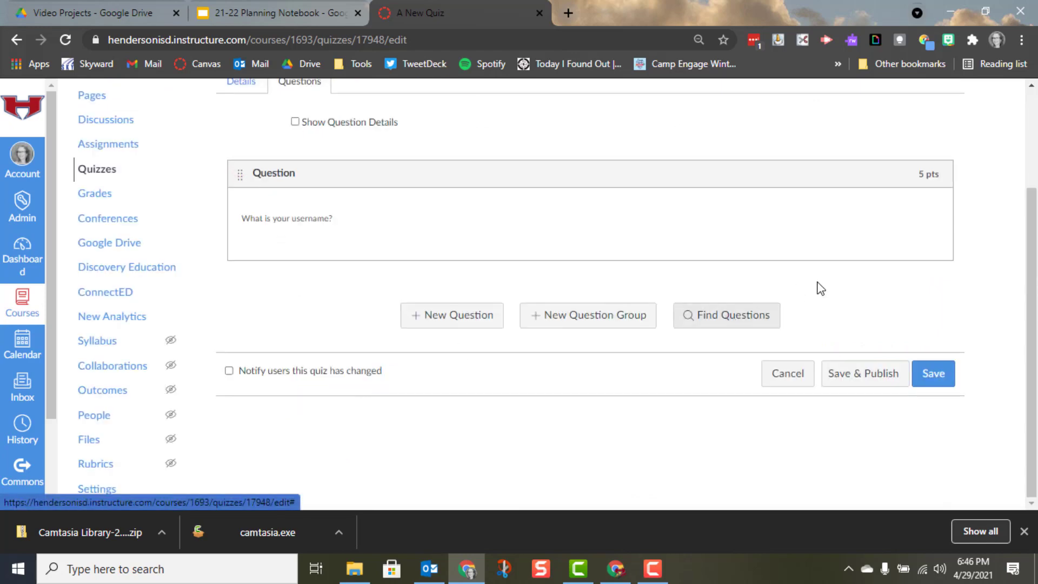
# Step: Show the question details and examine the quiz's total points and the question's answer choices
pyautogui.scroll(3, 820, 288)
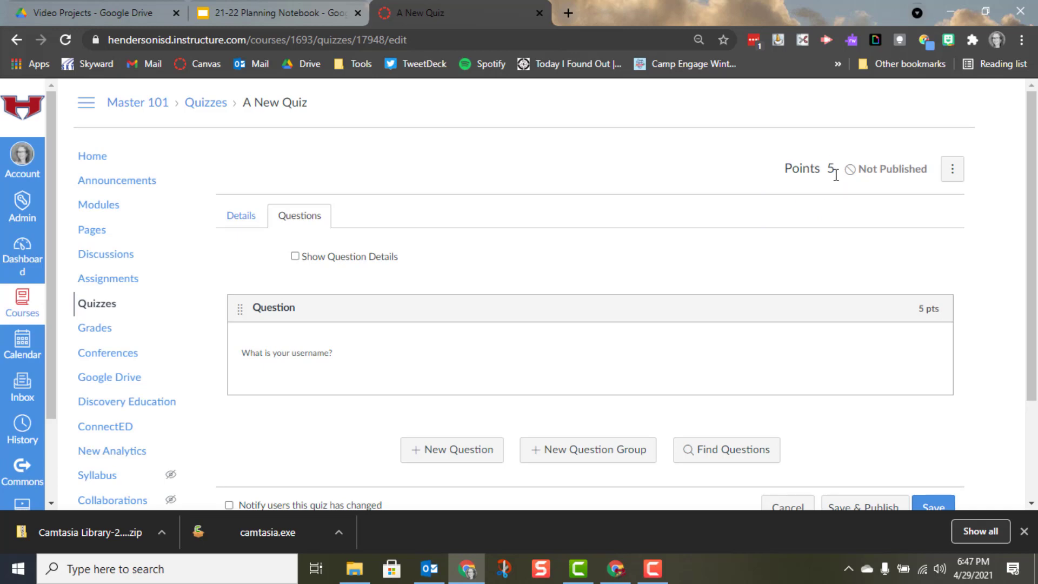
pyautogui.click(295, 257)
pyautogui.scroll(-1, 316, 402)
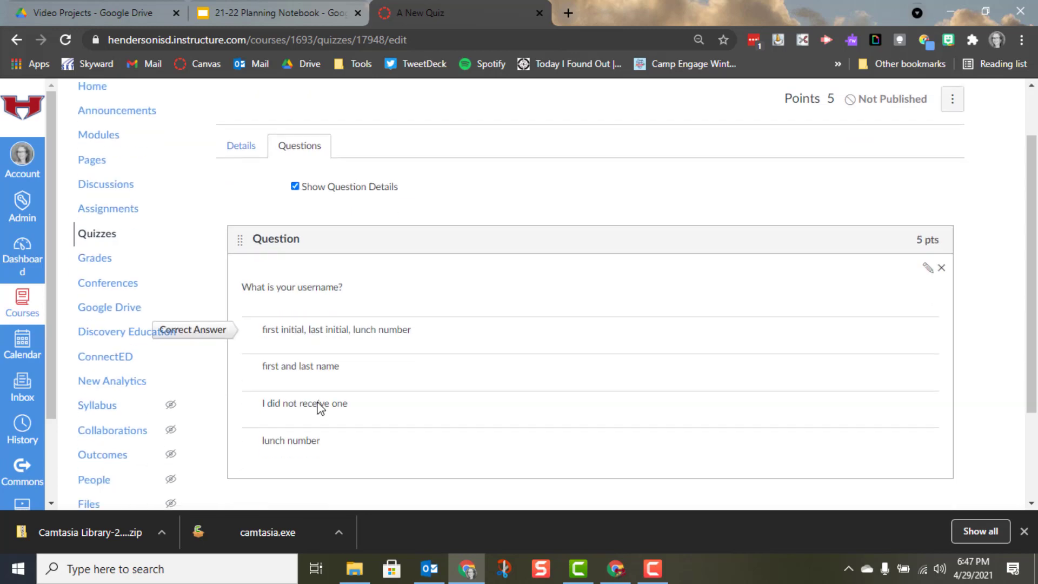
pyautogui.scroll(-1, 319, 407)
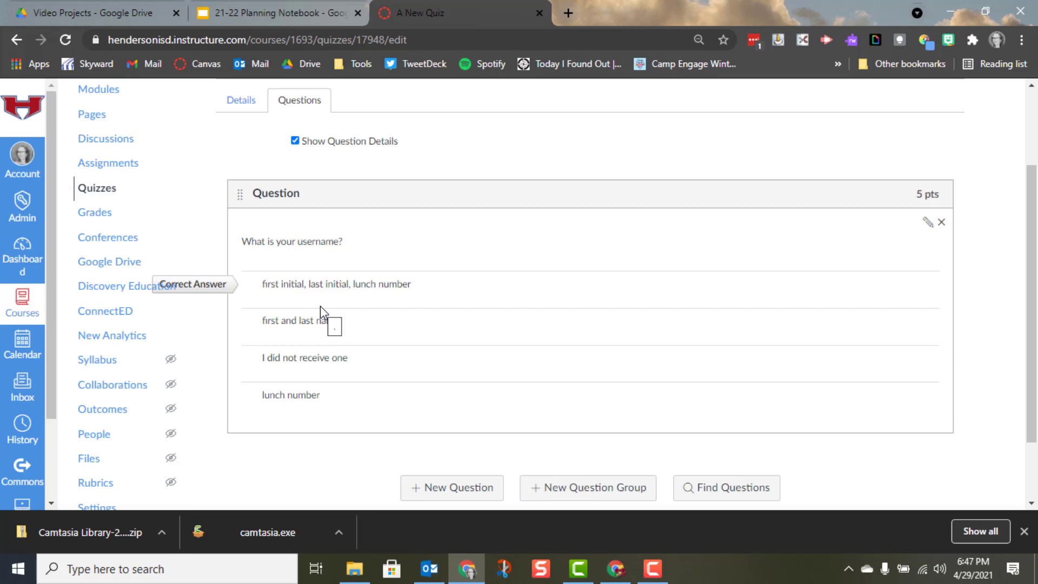
pyautogui.scroll(-2, 320, 306)
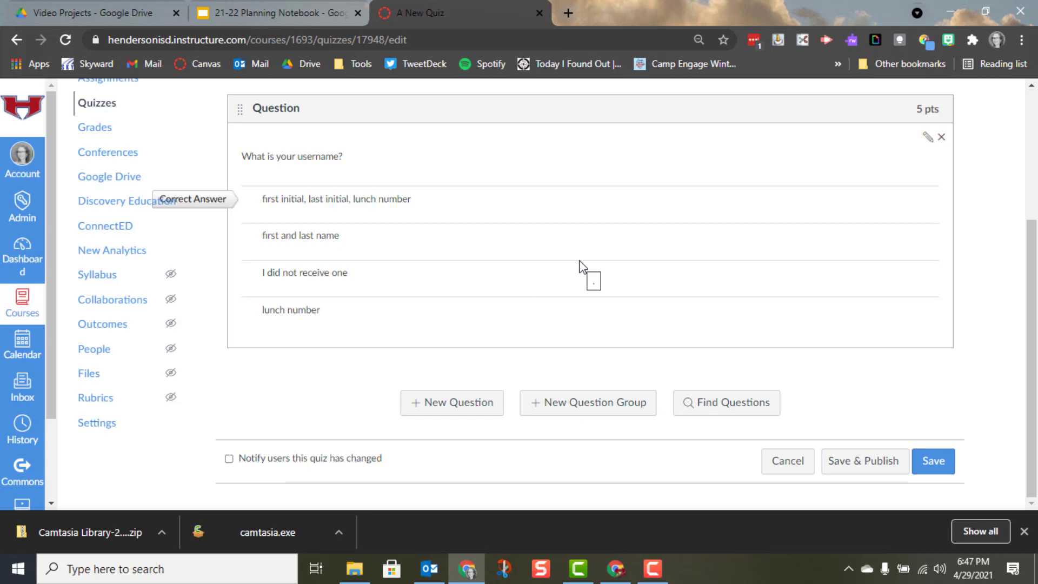
# Step: Save the quiz without publishing it and return to the course's Modules page
pyautogui.click(932, 462)
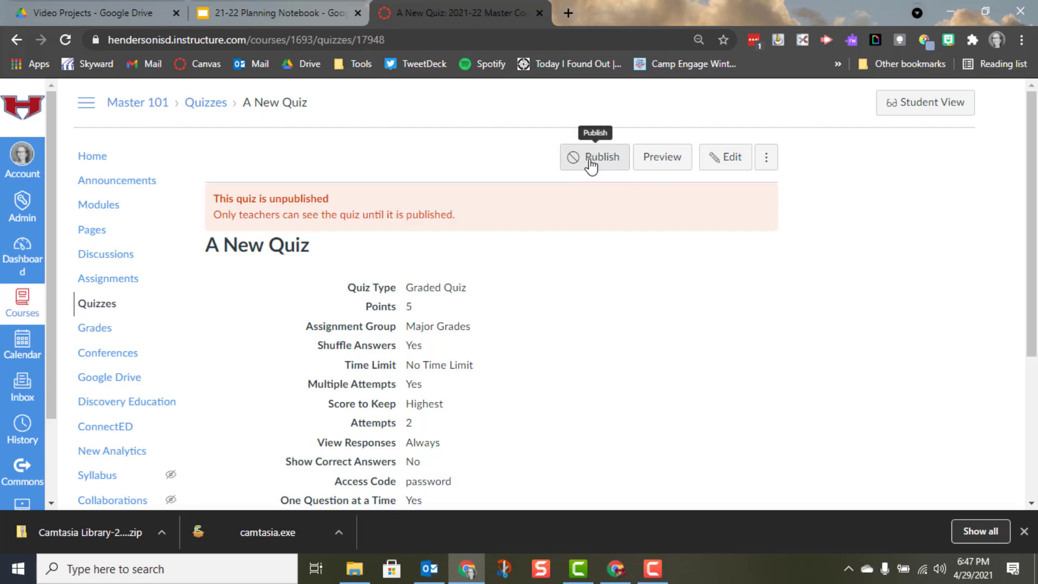
pyautogui.click(104, 205)
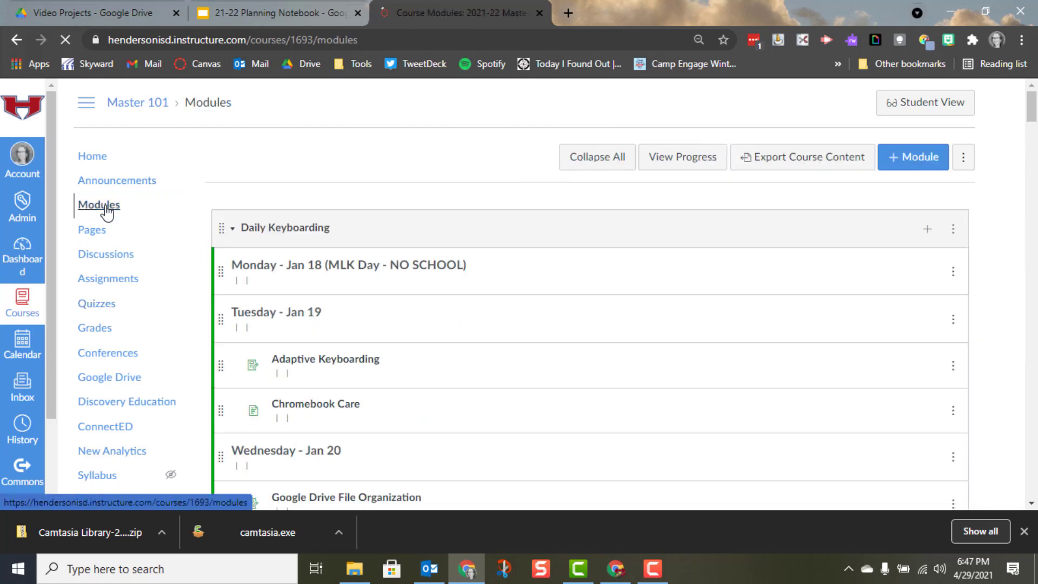
pyautogui.scroll(-12, 584, 374)
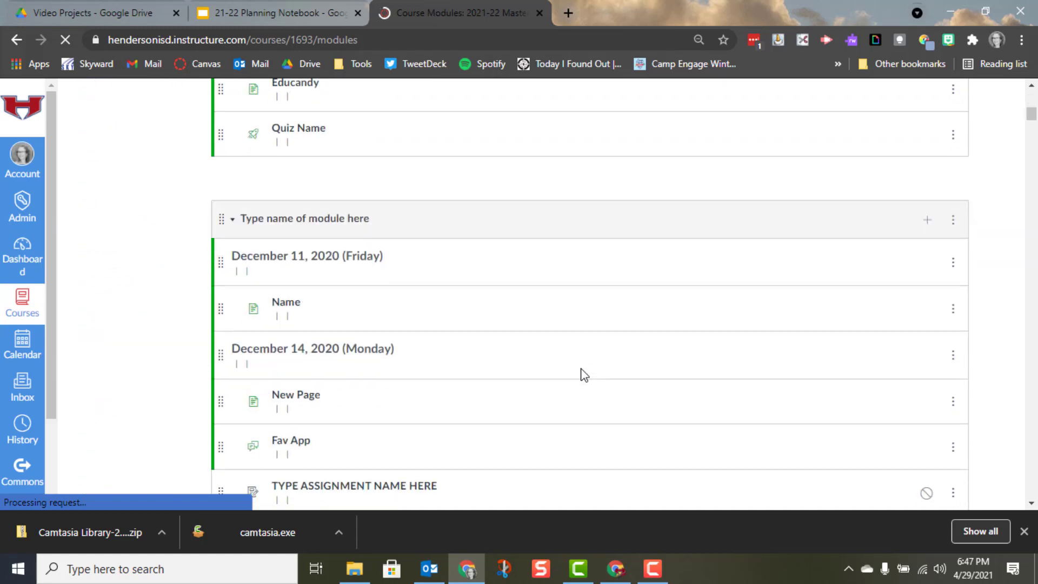